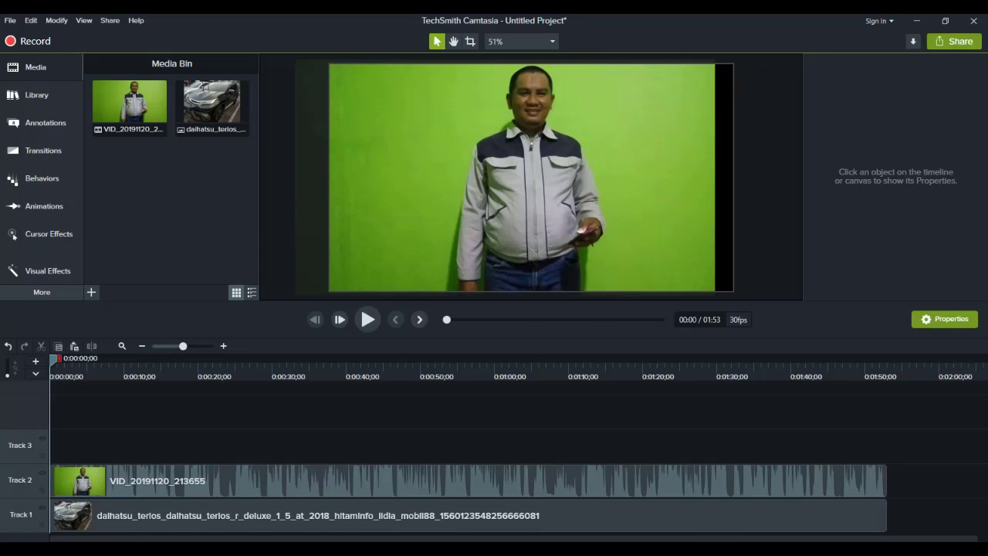
# - Switch to Windows Photo Viewer to view the car background photo, and minimize it
pyautogui.hotkey('alt', 'Tab')
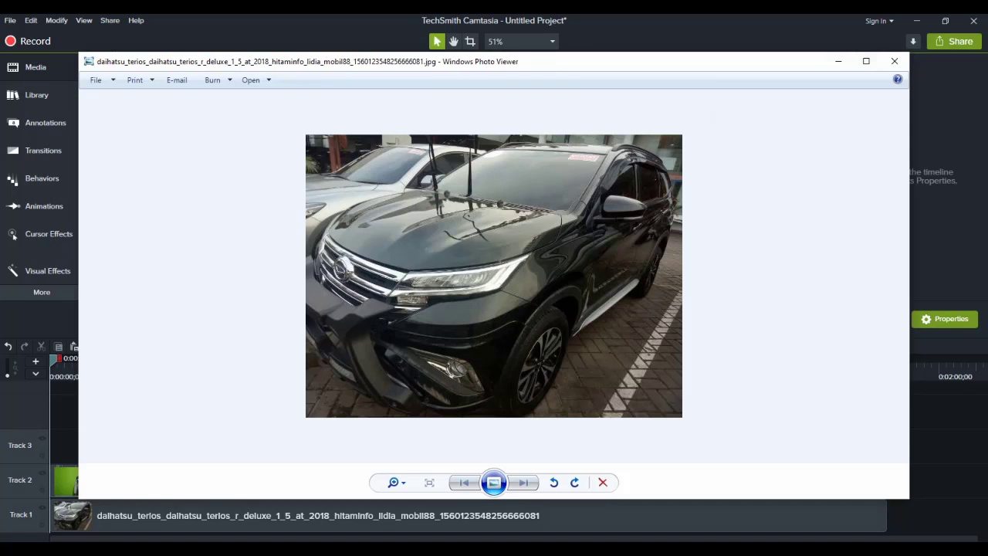
pyautogui.click(838, 61)
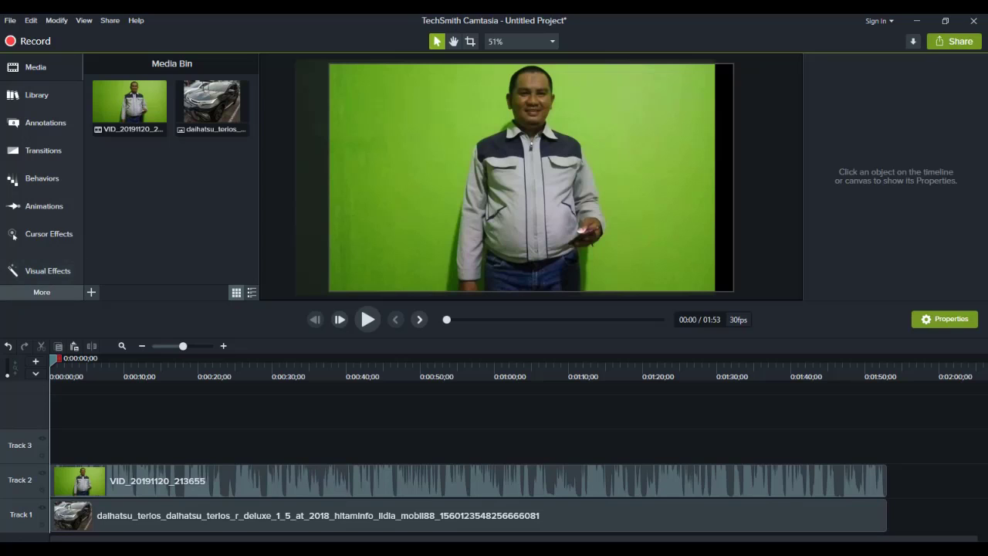
# - Apply the Remove a Color visual effect to the VID_20191120_213655 clip on Track 2
pyautogui.click(46, 292)
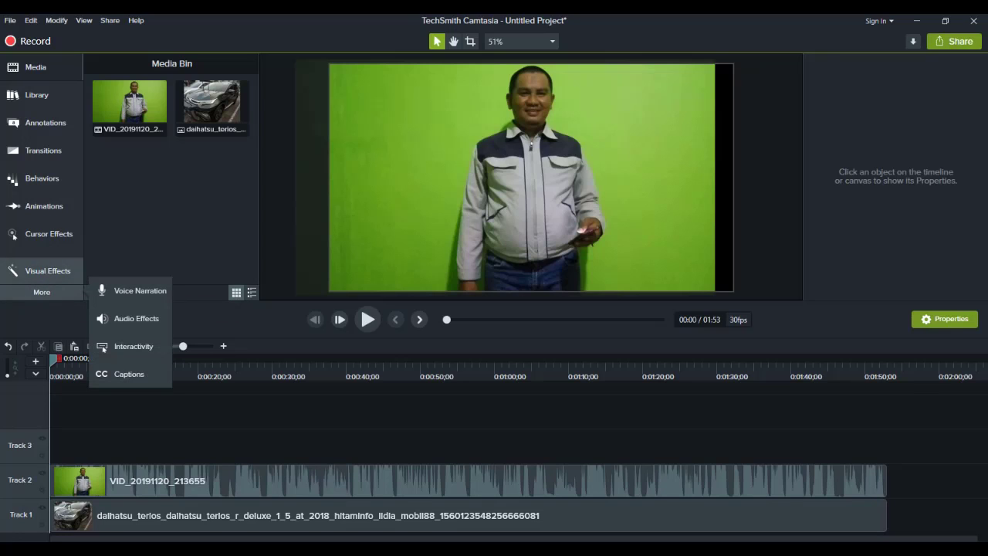
pyautogui.click(47, 271)
pyautogui.click(45, 271)
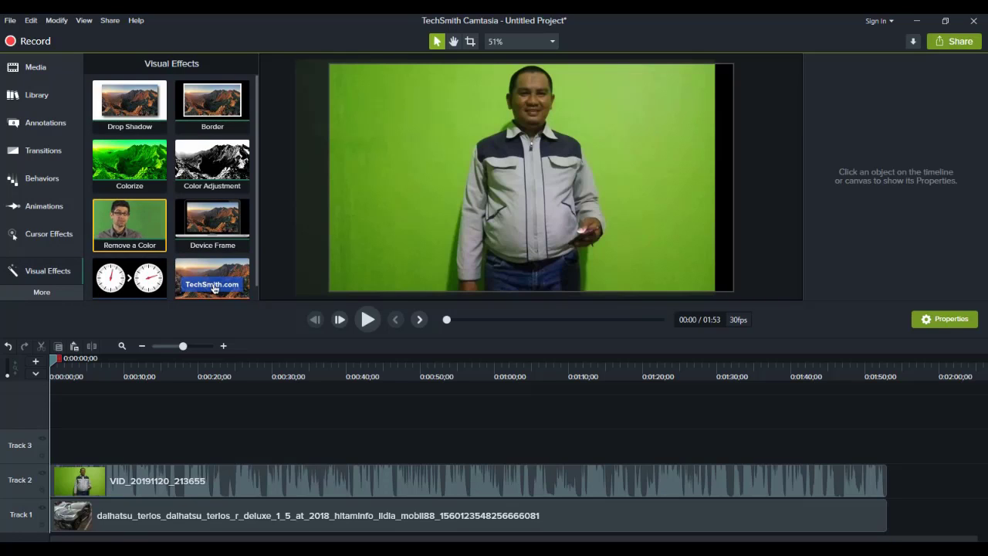
pyautogui.moveTo(130, 226)
pyautogui.mouseDown()
pyautogui.moveTo(139, 401)
pyautogui.moveTo(468, 486)
pyautogui.mouseUp()
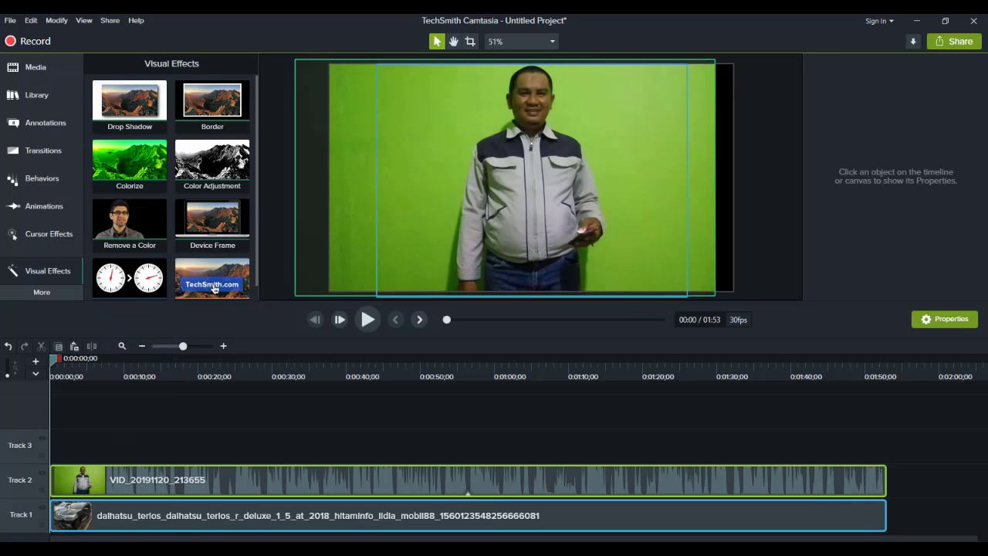
pyautogui.moveTo(132, 474)
pyautogui.mouseDown()
pyautogui.moveTo(131, 461)
pyautogui.moveTo(130, 476)
pyautogui.mouseUp()
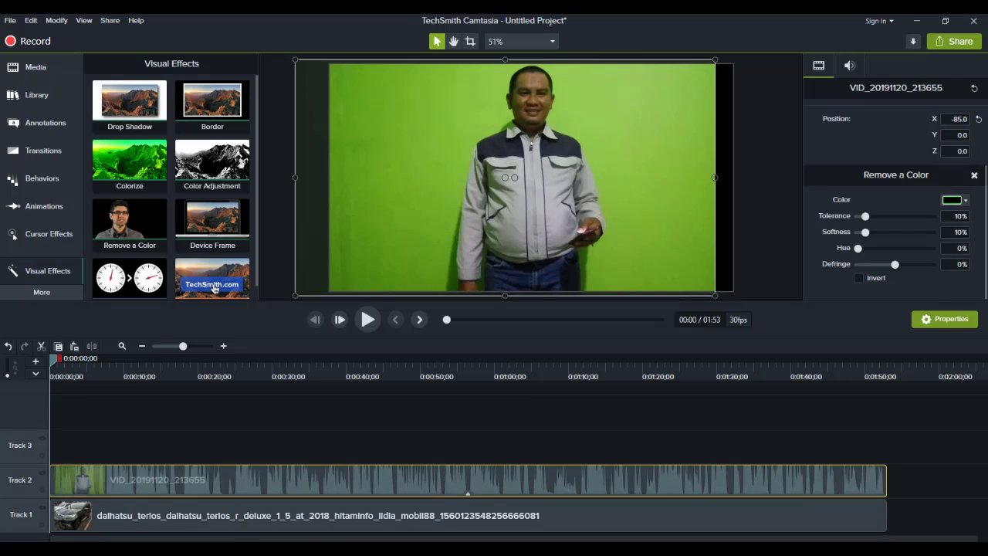
# - Set the Remove a Color effect's key color to green #14D914
pyautogui.click(965, 200)
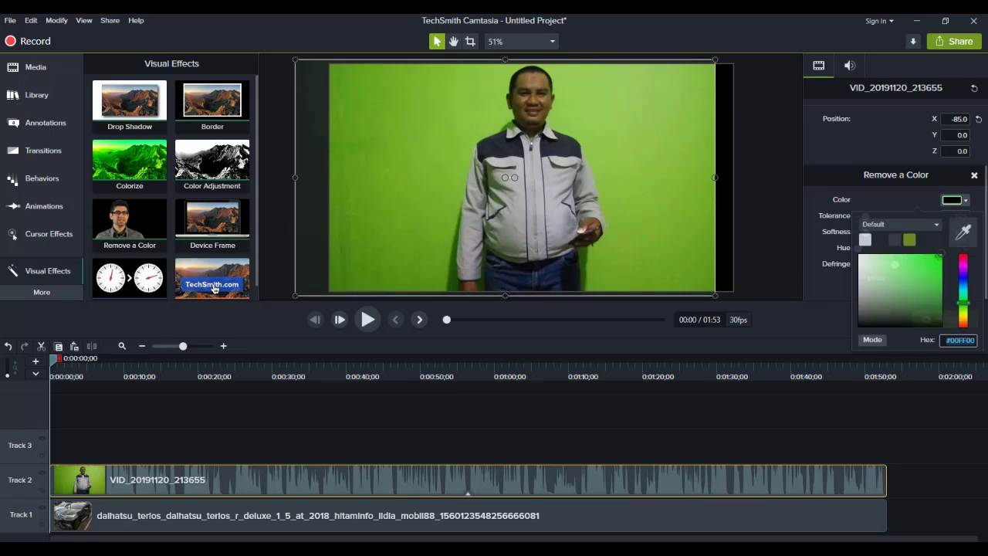
pyautogui.click(966, 200)
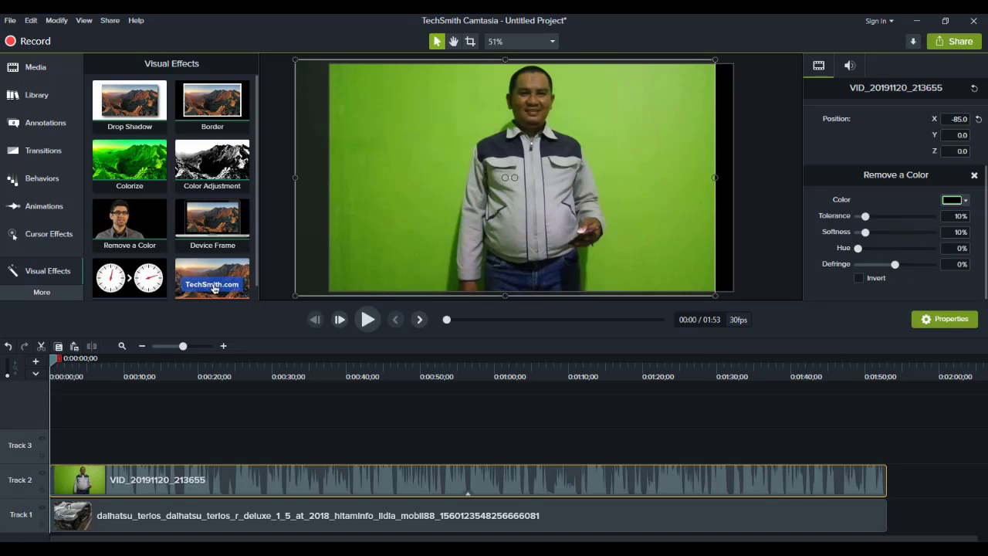
pyautogui.click(965, 200)
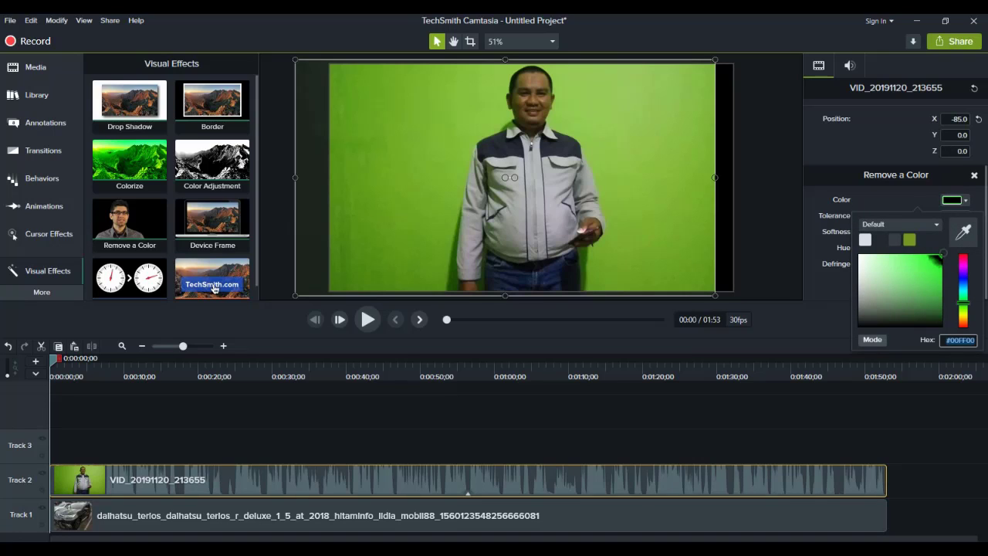
pyautogui.click(936, 263)
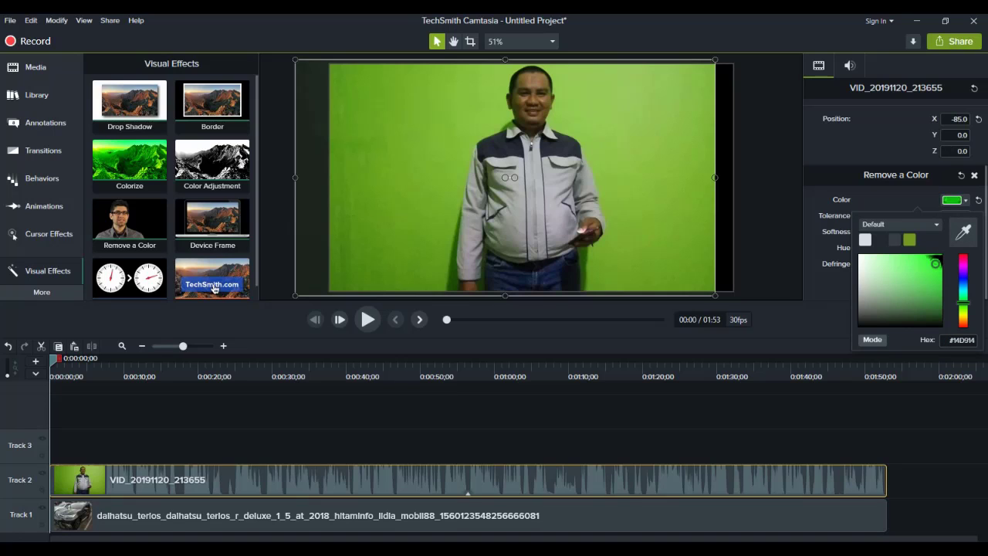
pyautogui.press('Escape')
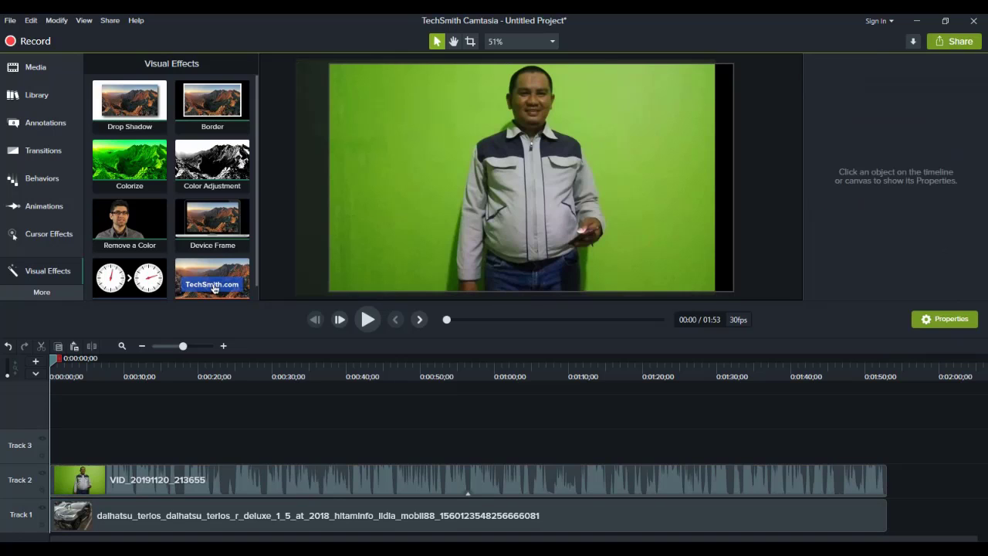
# - Reselect the Track 2 video clip and set its Remove a Color tolerance to 49%
pyautogui.click(945, 319)
pyautogui.click(945, 319)
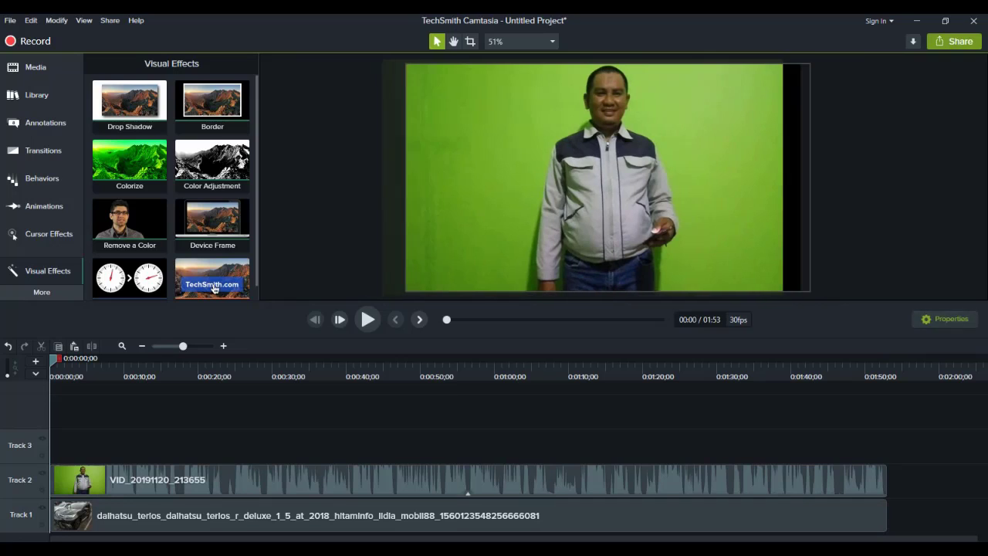
pyautogui.click(463, 480)
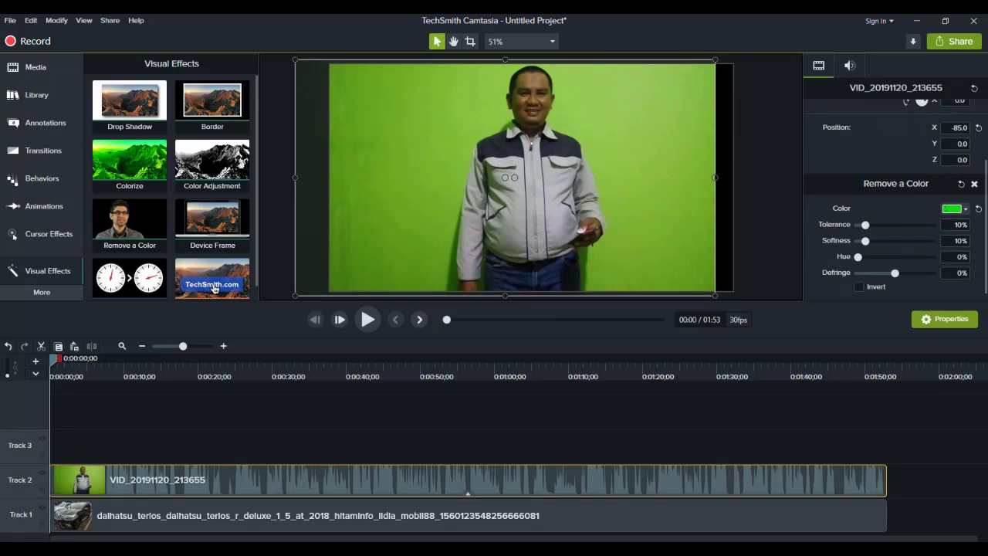
pyautogui.moveTo(866, 224); pyautogui.dragTo(894, 225)
pyautogui.press('Right')
pyautogui.press('Right')
pyautogui.press('Right')
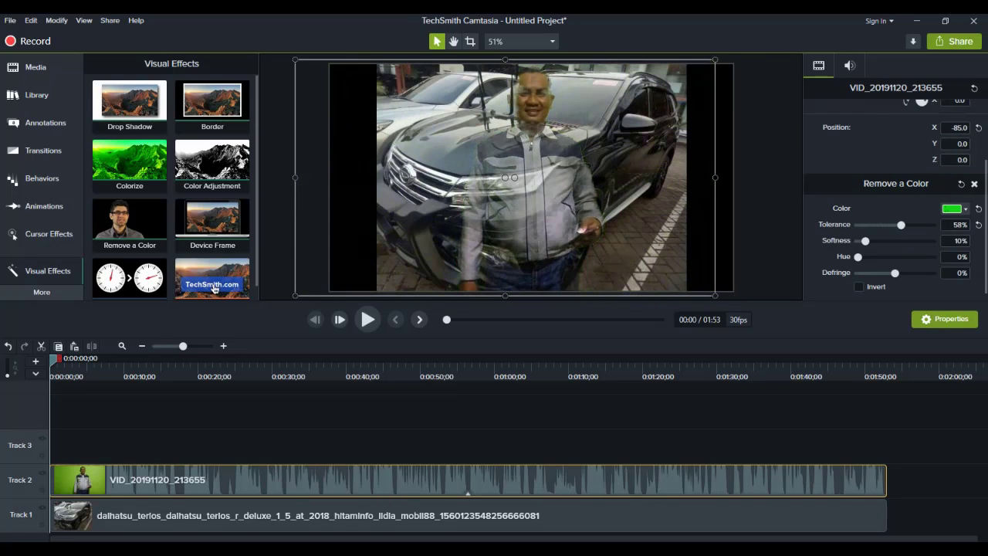
pyautogui.press('Left')
pyautogui.press('Left')
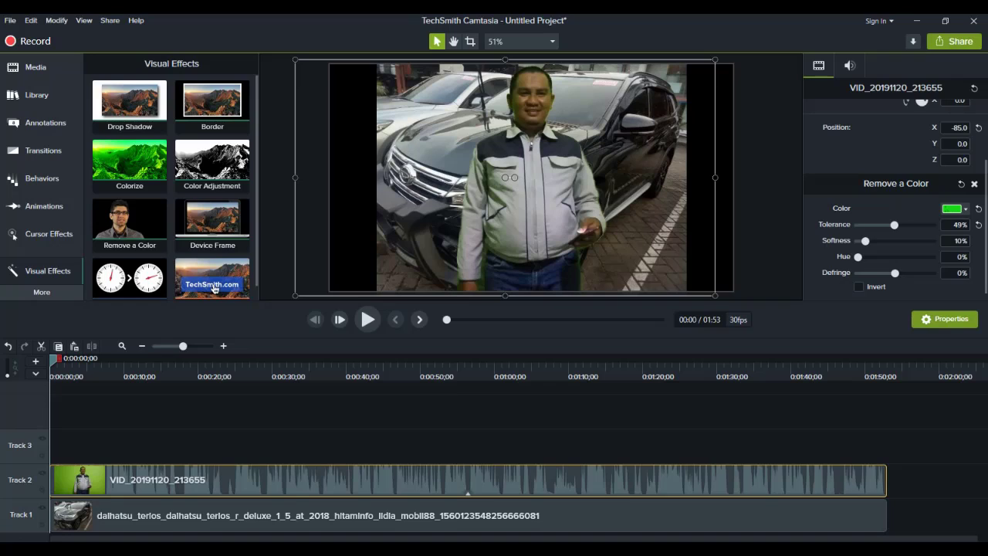
# - Try different softness values for the color removal, ending at 2%
pyautogui.moveTo(866, 240); pyautogui.dragTo(858, 241)
pyautogui.press('Right')
pyautogui.press('Right')
pyautogui.press('Right')
pyautogui.press('Right')
pyautogui.press('Right')
pyautogui.press('Right')
pyautogui.press('Right')
pyautogui.press('Right')
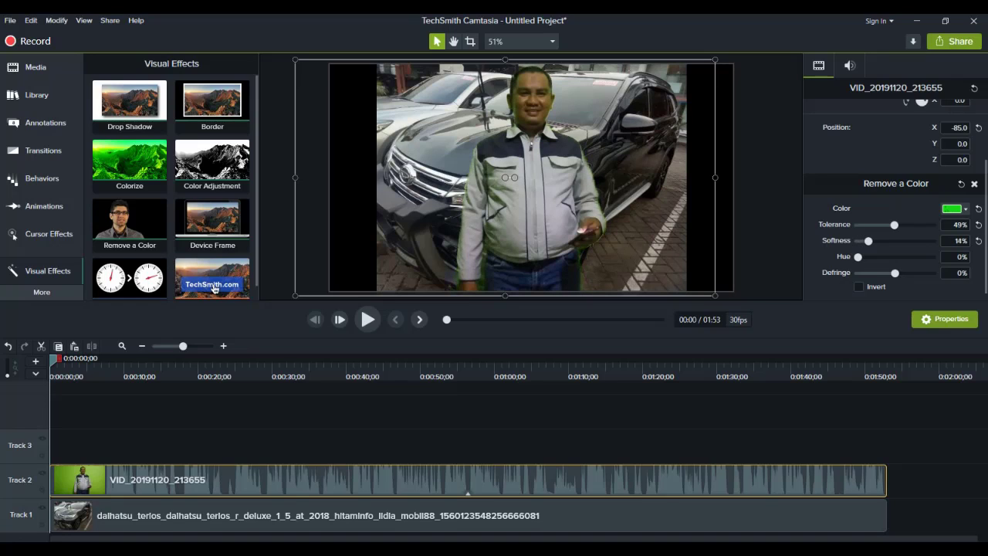
pyautogui.press('Right')
pyautogui.press('Right')
pyautogui.press('Right')
pyautogui.press('Right')
pyautogui.press('Right')
pyautogui.press('Right')
pyautogui.press('Right')
pyautogui.press('Right')
pyautogui.press('Right')
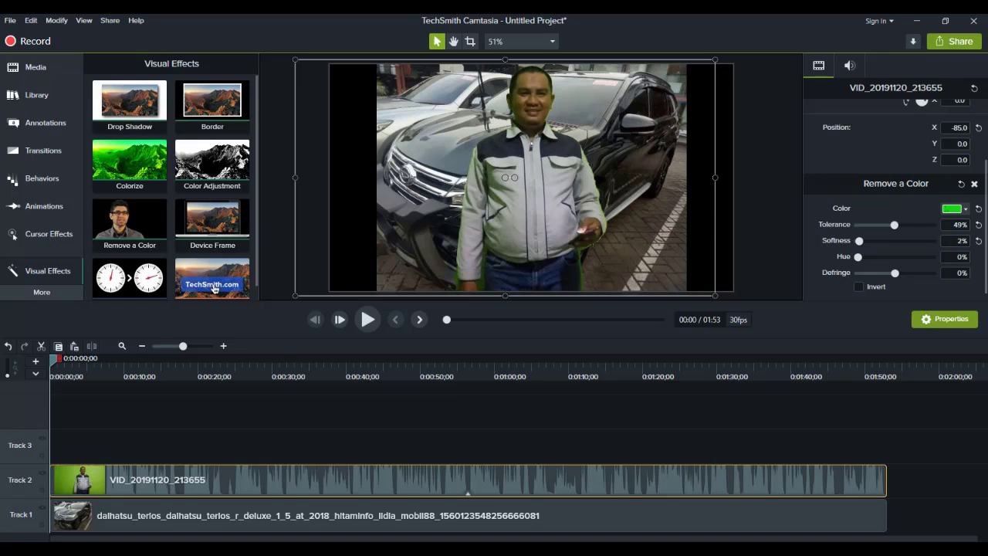
# - Adjust the color removal to 48% tolerance and 4% softness
pyautogui.press('Left')
pyautogui.press('Left')
pyautogui.press('Left')
pyautogui.press('Left')
pyautogui.press('Left')
pyautogui.press('Left')
pyautogui.press('Left')
pyautogui.press('Left')
pyautogui.press('Left')
pyautogui.press('Left')
pyautogui.press('Left')
pyautogui.press('Left')
pyautogui.press('Left')
pyautogui.press('Left')
pyautogui.press('Left')
pyautogui.press('Left')
pyautogui.press('Left')
pyautogui.press('Left')
pyautogui.press('Left')
pyautogui.press('Left')
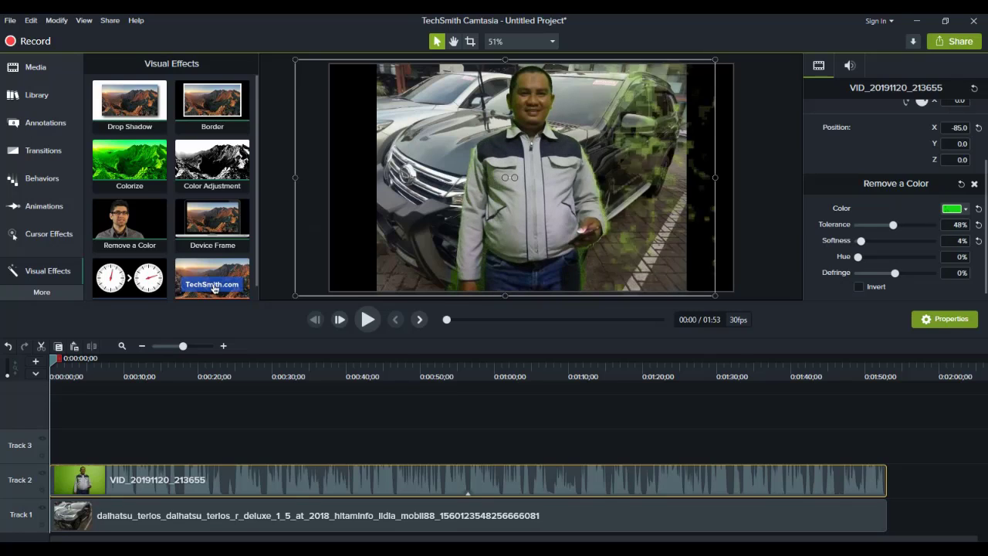
# - Raise the color removal's tolerance to 54% and its softness to 12%
pyautogui.press('Right')
pyautogui.press('Right')
pyautogui.press('Right')
pyautogui.press('Right')
pyautogui.press('Right')
pyautogui.press('Right')
pyautogui.press('Right')
pyautogui.press('Right')
pyautogui.press('Right')
pyautogui.press('Right')
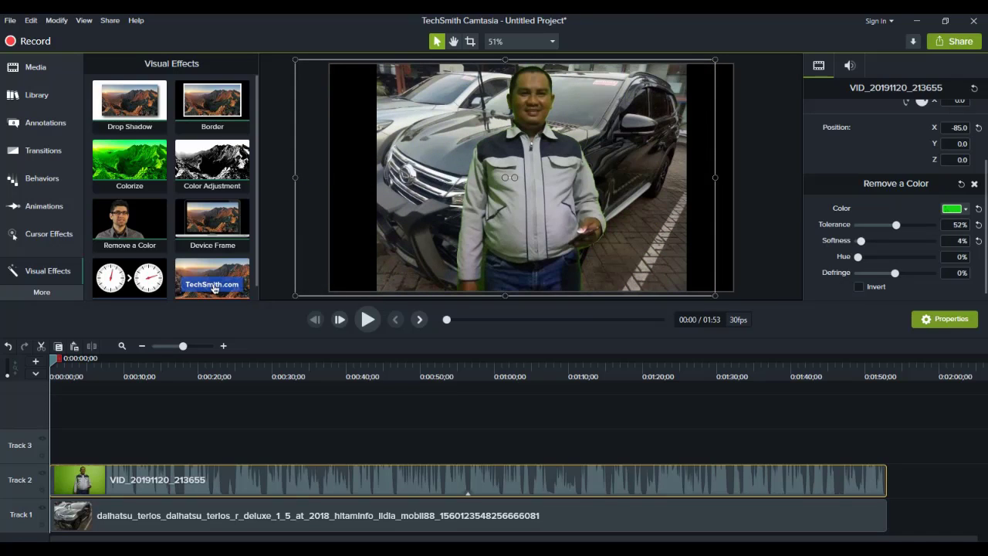
pyautogui.press('Right')
pyautogui.press('Right')
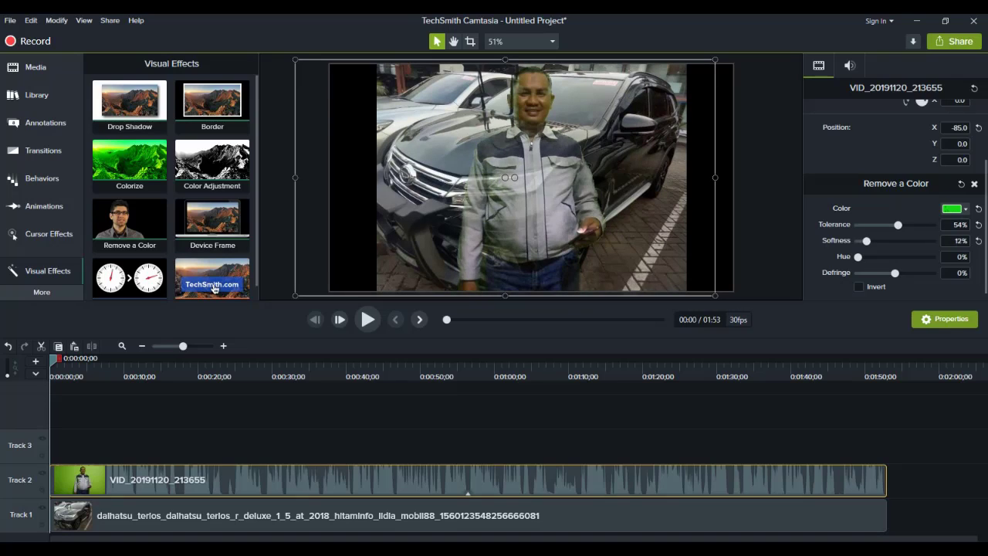
# - Reduce the color removal's softness to 5%
pyautogui.press('Left')
pyautogui.press('Left')
pyautogui.press('Left')
pyautogui.press('Left')
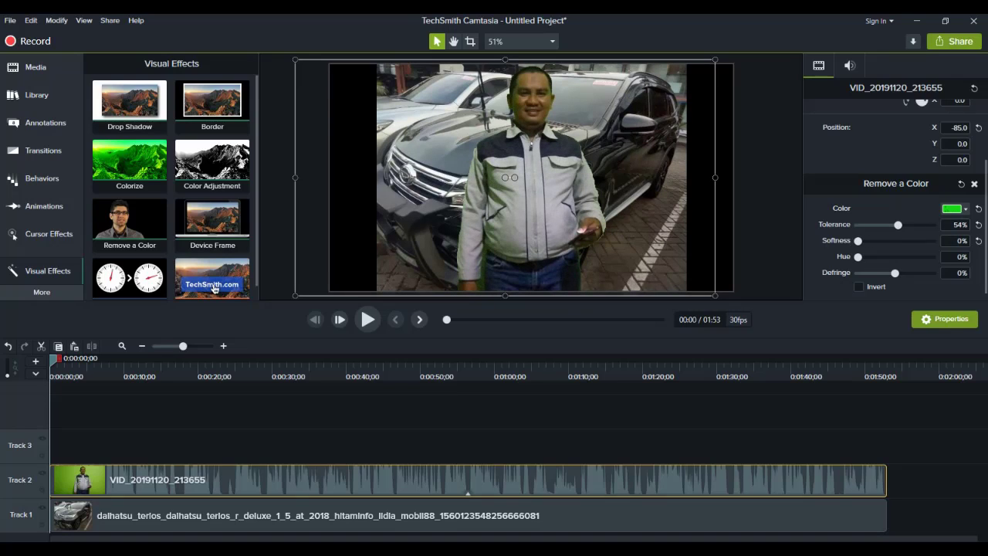
pyautogui.press('Right')
pyautogui.press('Right')
pyautogui.press('Right')
pyautogui.press('Right')
pyautogui.press('Right')
# - Scale the green-screen clip down slightly from its lower-right corner and preview the composite from the start to about 18 seconds
pyautogui.moveTo(715, 295)
pyautogui.mouseDown()
pyautogui.moveTo(659, 265)
pyautogui.moveTo(706, 291)
pyautogui.mouseUp()
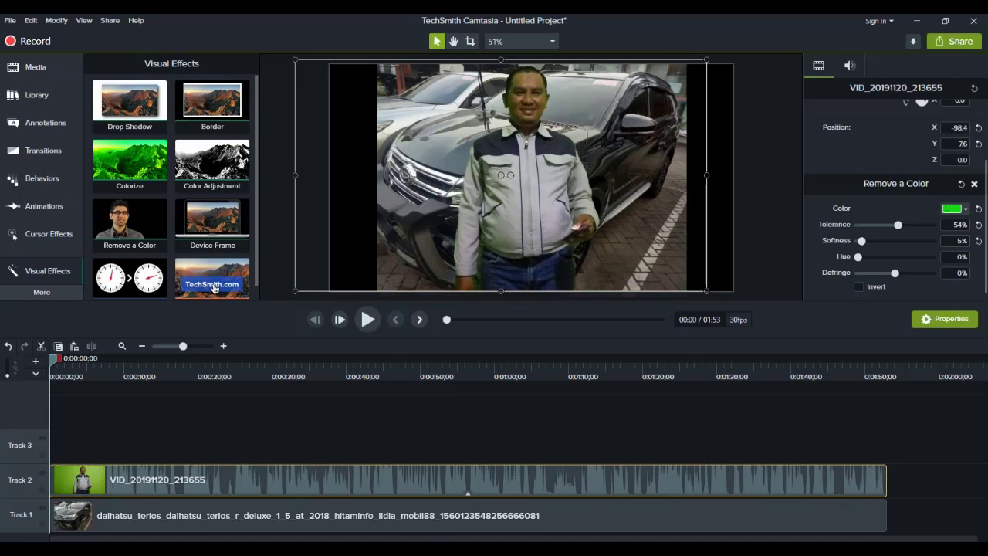
pyautogui.click(215, 288)
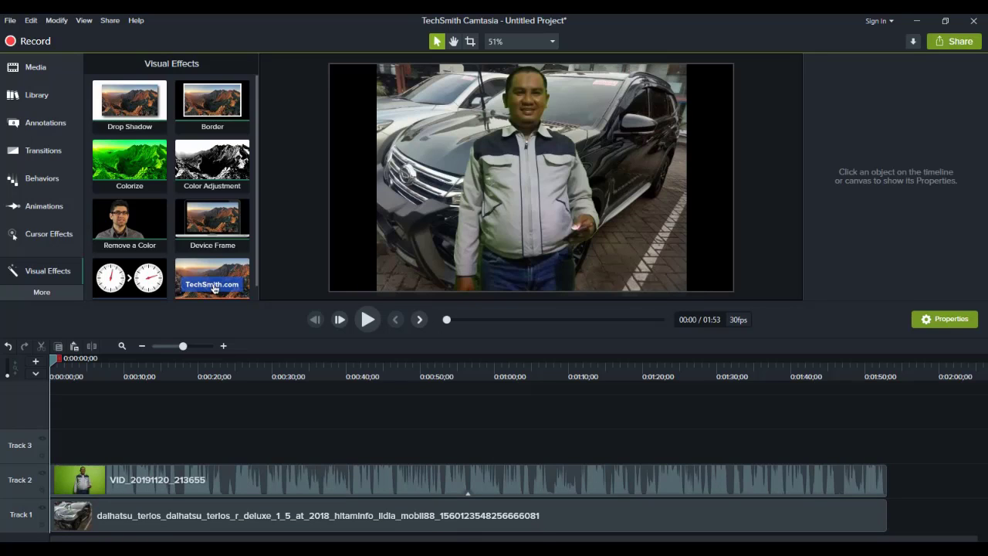
pyautogui.click(367, 319)
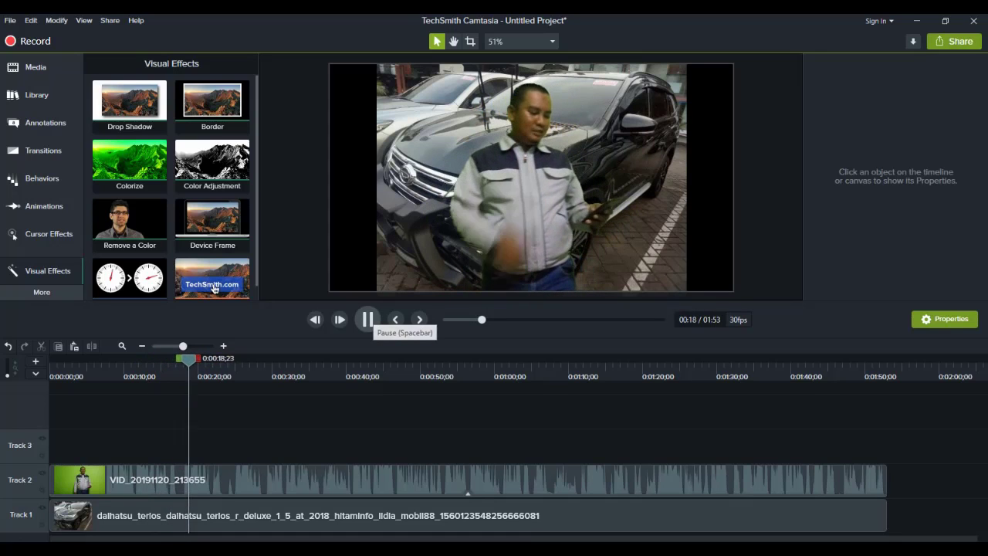
pyautogui.click(367, 319)
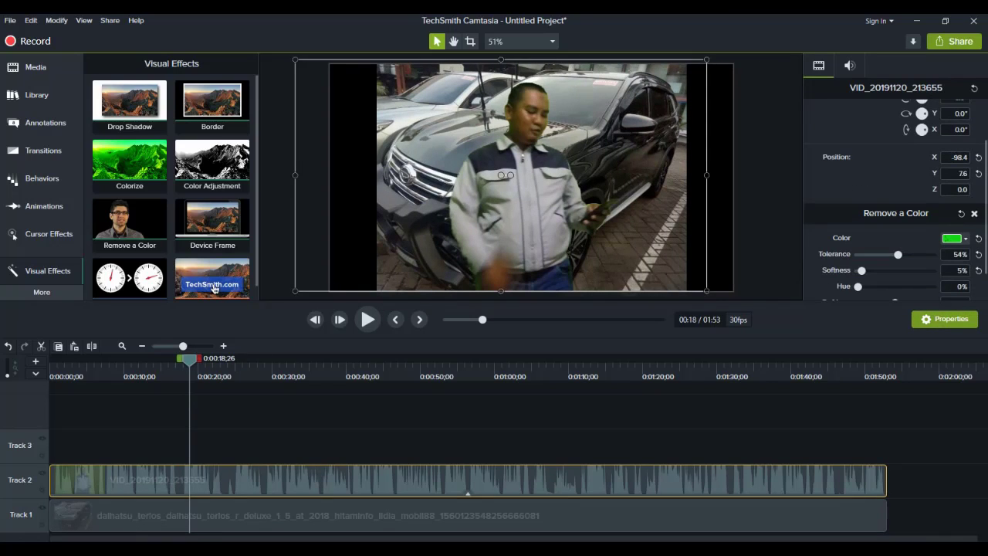
# - Set the color removal to 56% tolerance and 1% softness, and preview the clip up to about 26 seconds
pyautogui.moveTo(898, 255); pyautogui.dragTo(858, 271)
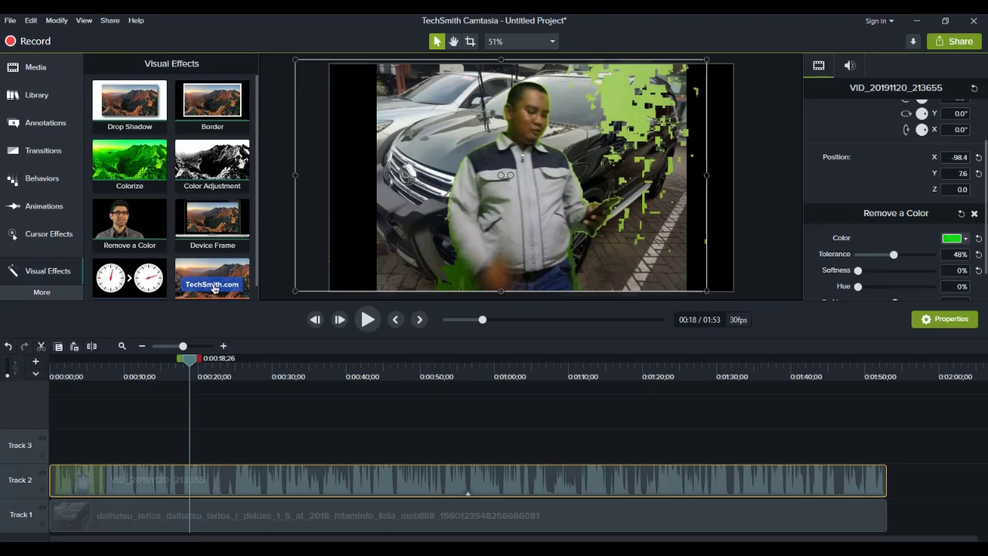
pyautogui.moveTo(894, 255); pyautogui.dragTo(893, 255)
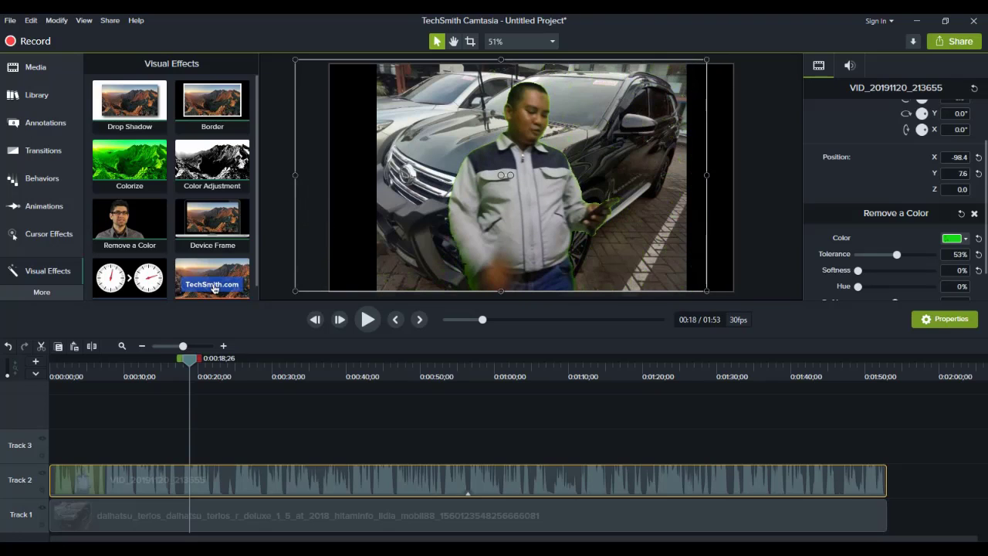
pyautogui.moveTo(902, 254); pyautogui.dragTo(860, 271)
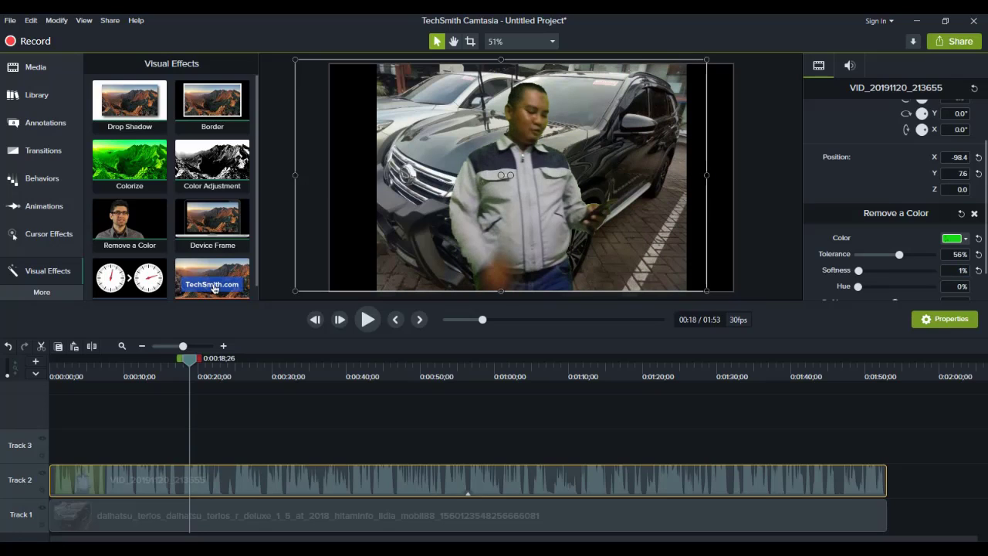
pyautogui.press('space')
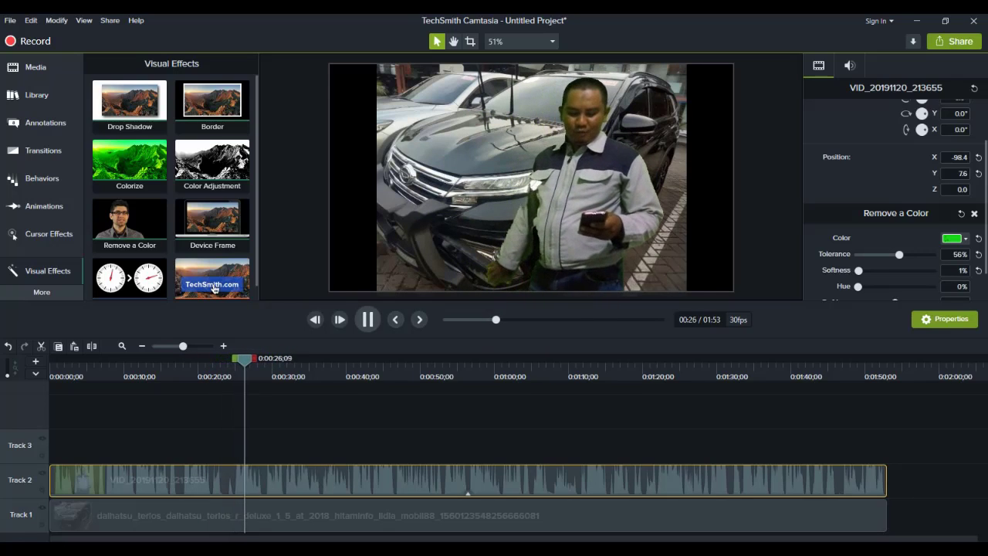
pyautogui.press('space')
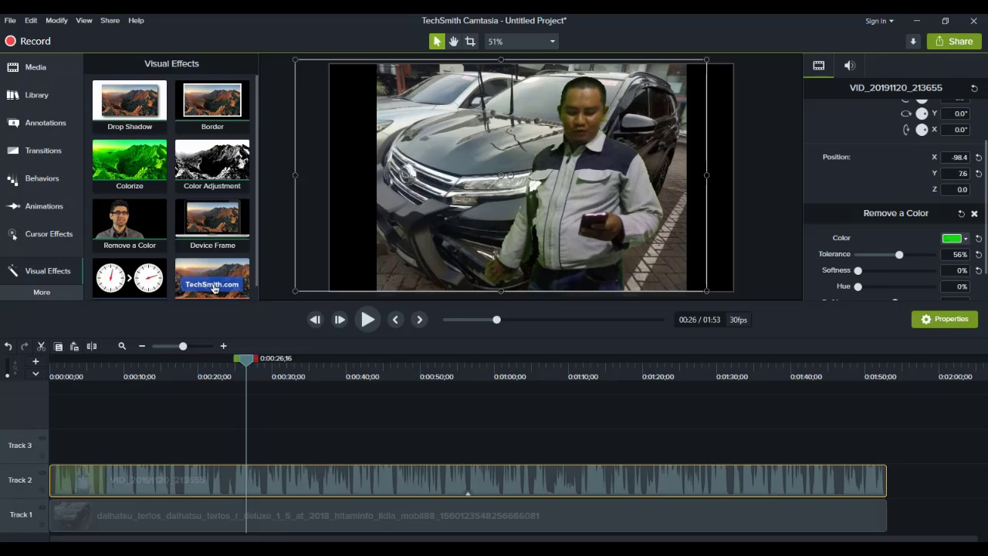
# - Lower the color removal's tolerance to 46% with softness at 0%
pyautogui.press('Left')
pyautogui.press('Left')
pyautogui.press('Left')
pyautogui.press('Left')
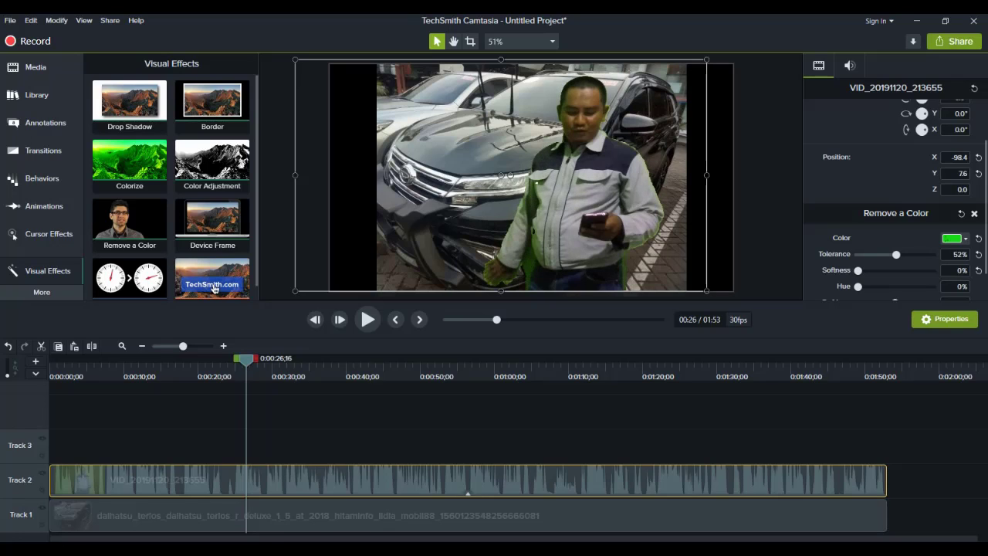
pyautogui.press('Right')
pyautogui.press('Right')
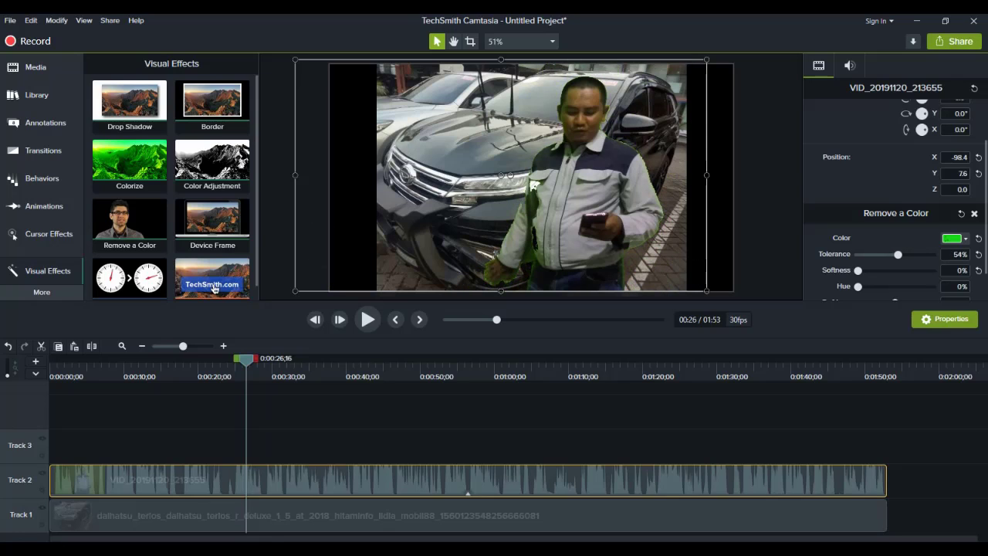
pyautogui.press('Left')
pyautogui.press('Left')
pyautogui.press('Left')
pyautogui.press('Left')
pyautogui.press('Left')
pyautogui.press('Left')
pyautogui.press('Left')
pyautogui.press('Left')
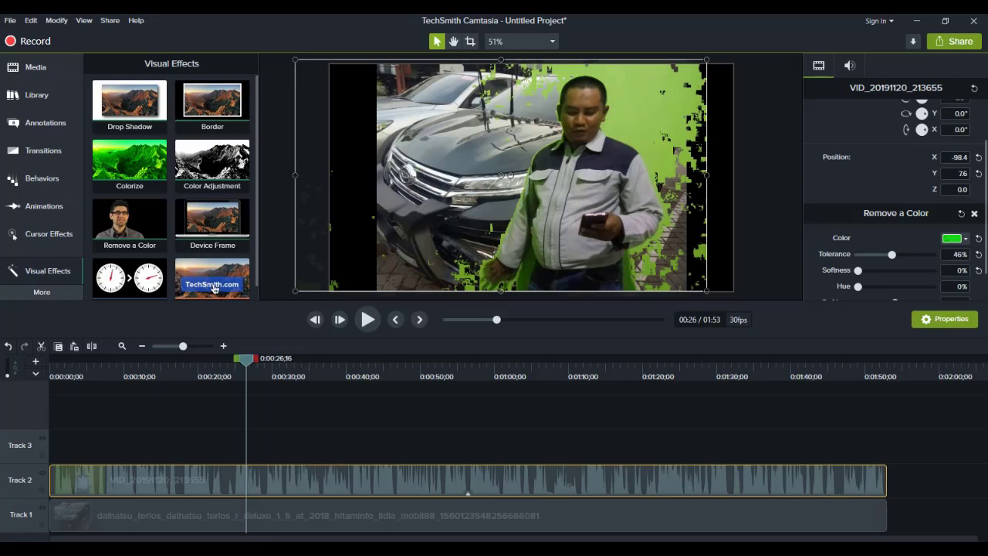
# - Change the key color of the Remove a Color effect to the lighter green #44F144
pyautogui.click(965, 239)
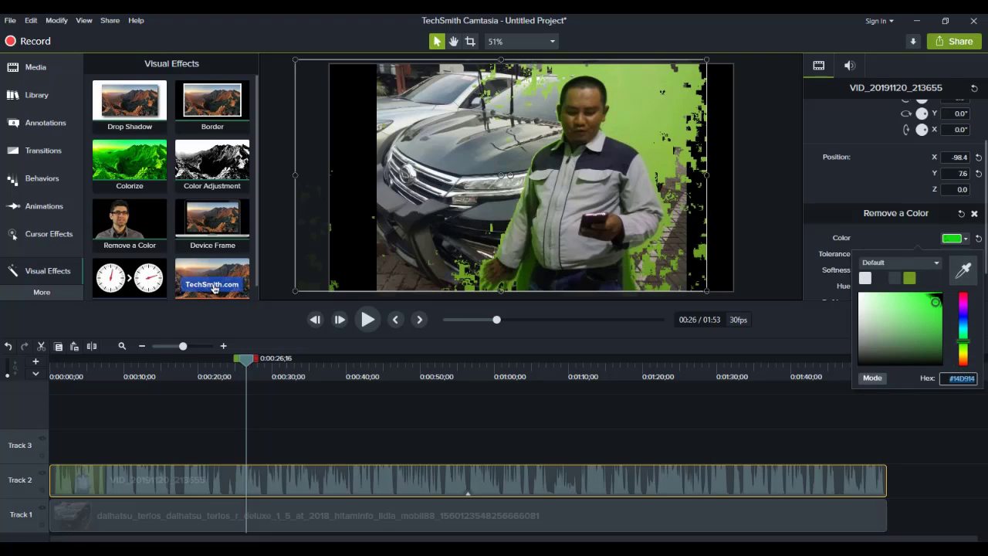
pyautogui.moveTo(935, 302); pyautogui.dragTo(919, 295)
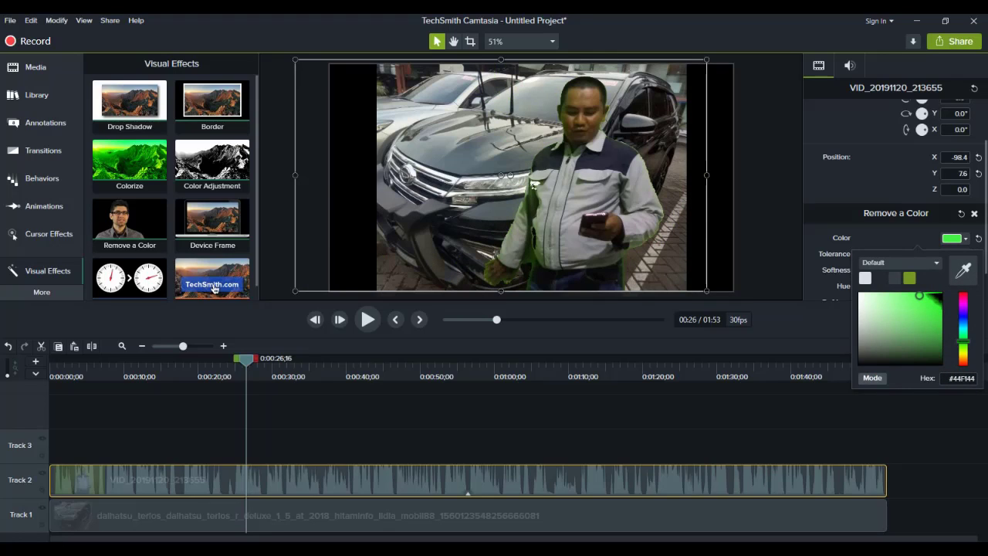
# - Lower the color removal's tolerance to 43% and preview the composite from 26 to about 30 seconds
pyautogui.press('Return')
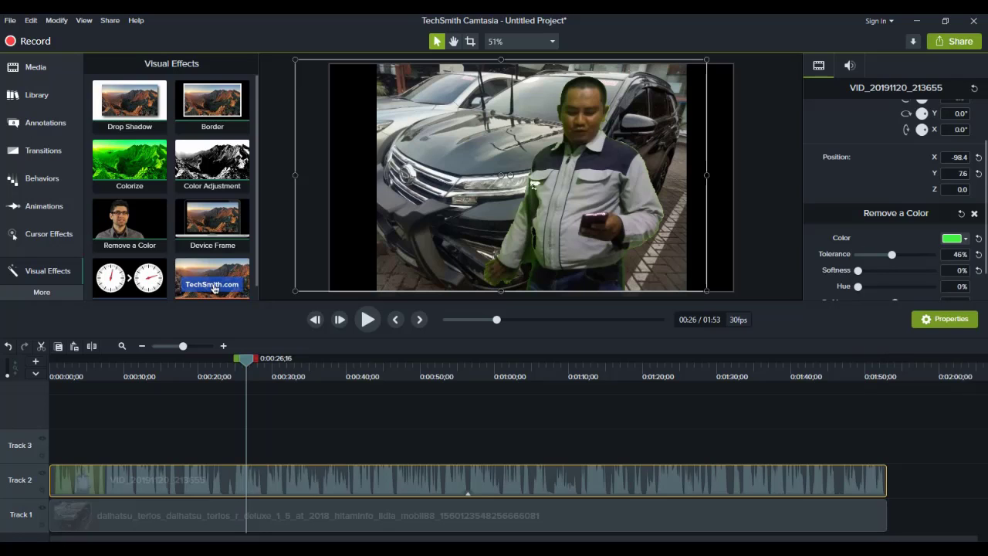
pyautogui.moveTo(891, 254); pyautogui.dragTo(890, 255)
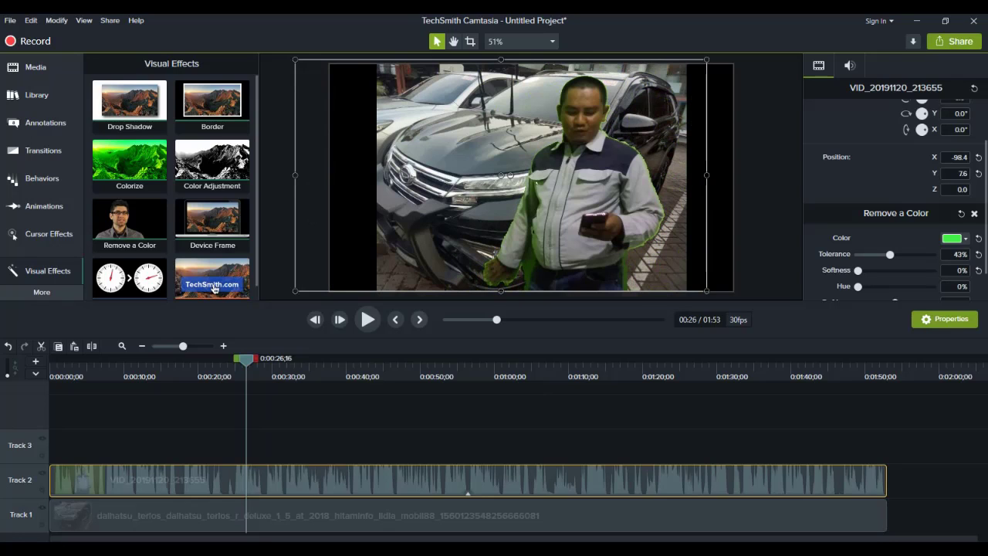
pyautogui.press('space')
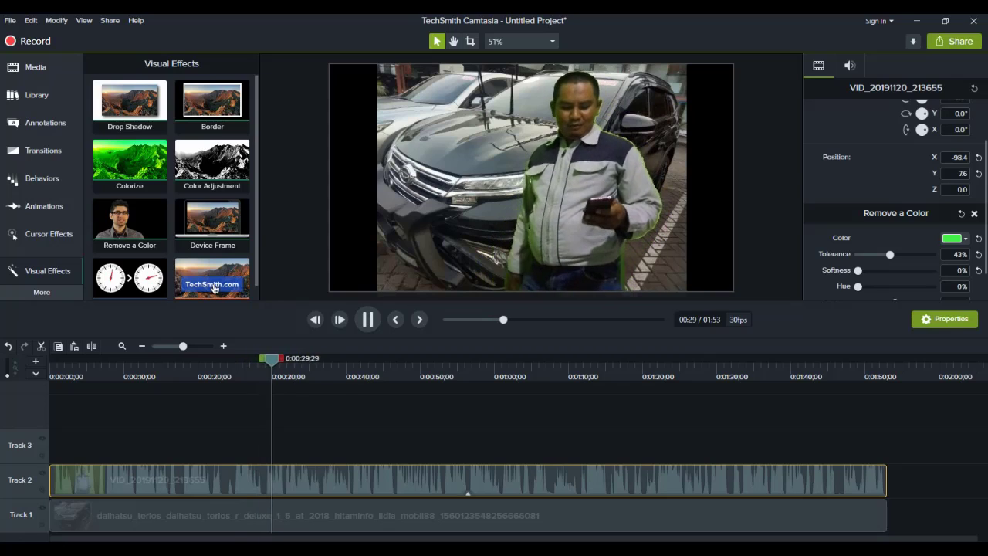
pyautogui.press('space')
# - Try a softness of 3% on the color removal, and return it to 0%
pyautogui.moveTo(858, 270); pyautogui.dragTo(860, 271)
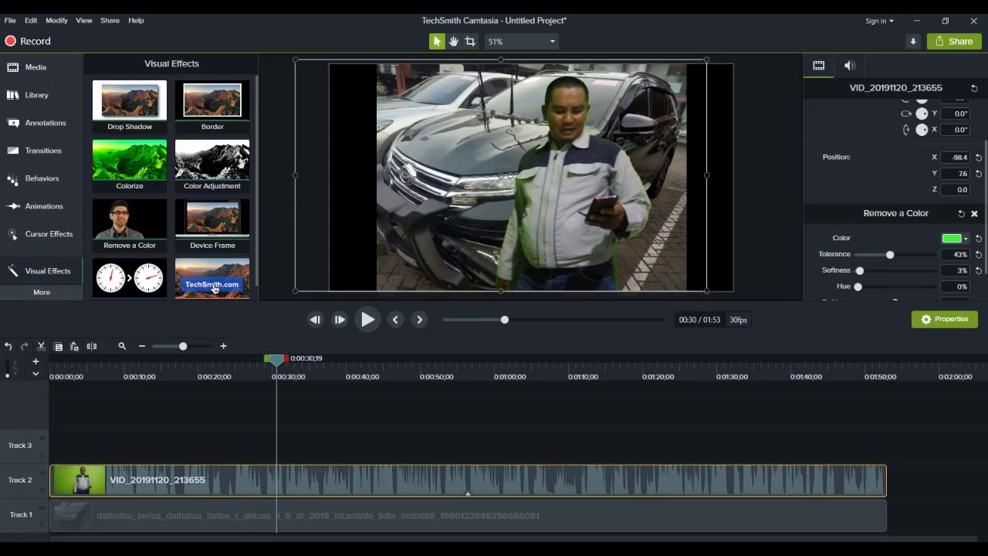
pyautogui.press('Left')
pyautogui.press('Left')
pyautogui.press('Left')
# - Change the key color of the Remove a Color effect to the more saturated green #12EA12
pyautogui.click(965, 238)
pyautogui.click(963, 270)
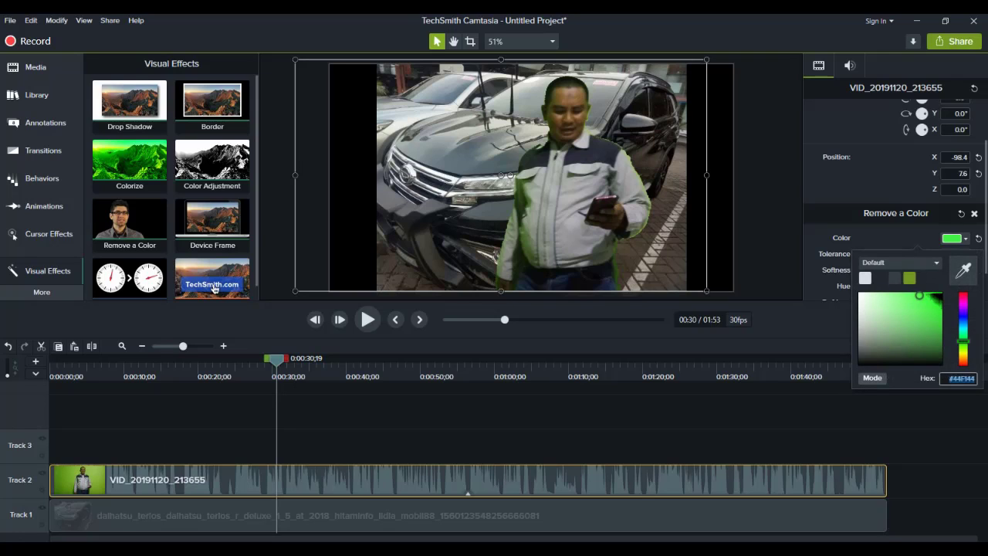
pyautogui.moveTo(938, 330)
pyautogui.mouseDown()
pyautogui.moveTo(937, 305)
pyautogui.moveTo(911, 308)
pyautogui.moveTo(937, 298)
pyautogui.mouseUp()
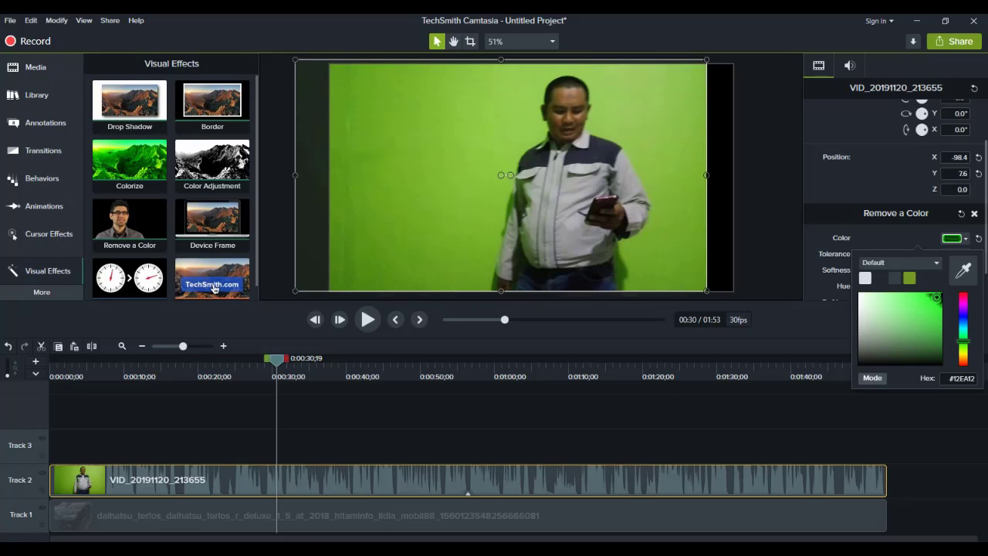
pyautogui.press('Escape')
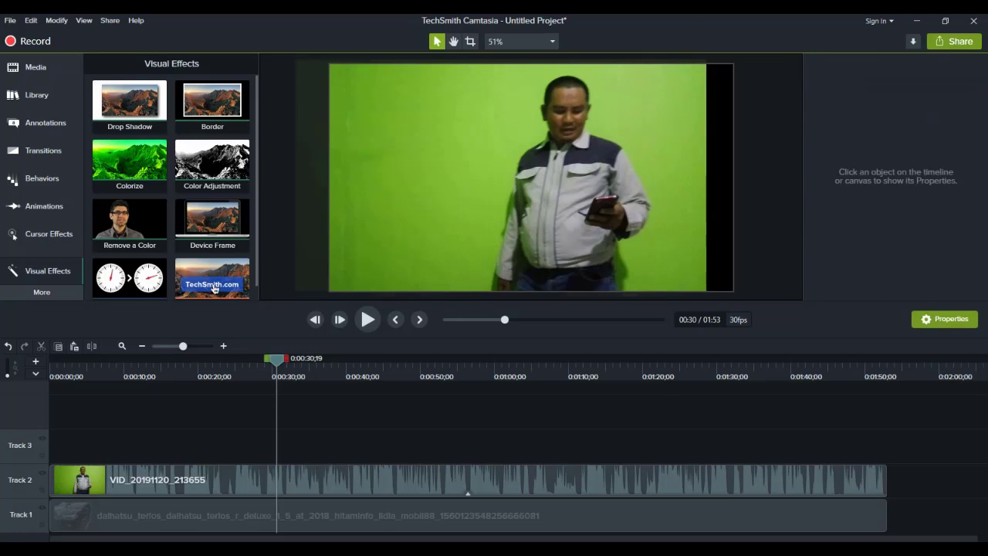
# - Reselect the green-screen clip on Track 2 and raise its color removal tolerance to about 59%
pyautogui.click(468, 480)
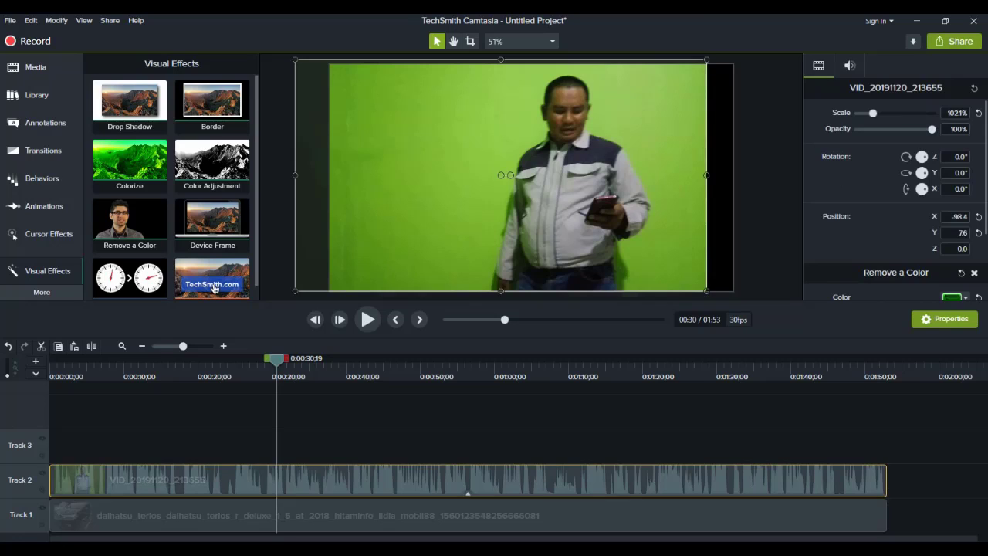
pyautogui.scroll(-1, 896, 201)
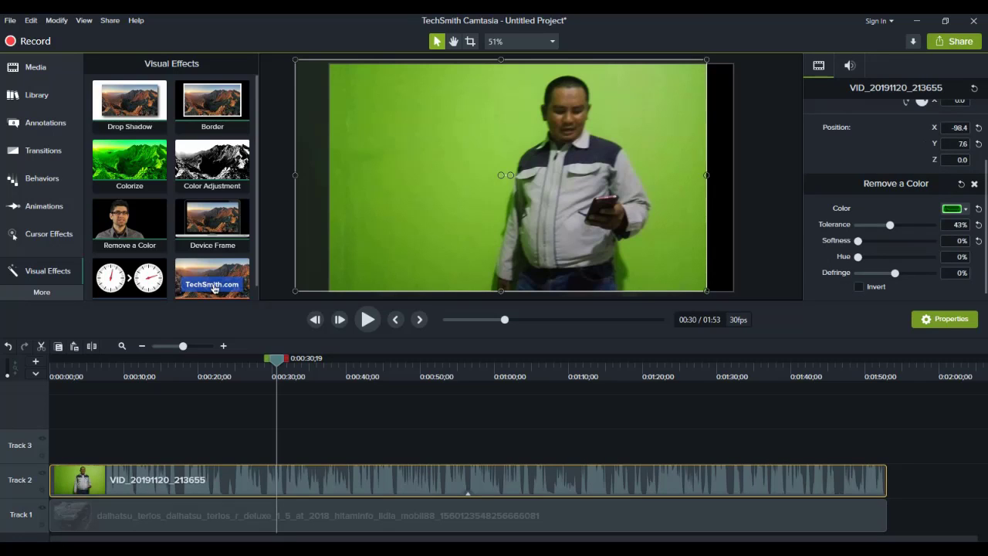
pyautogui.moveTo(890, 225); pyautogui.dragTo(902, 224)
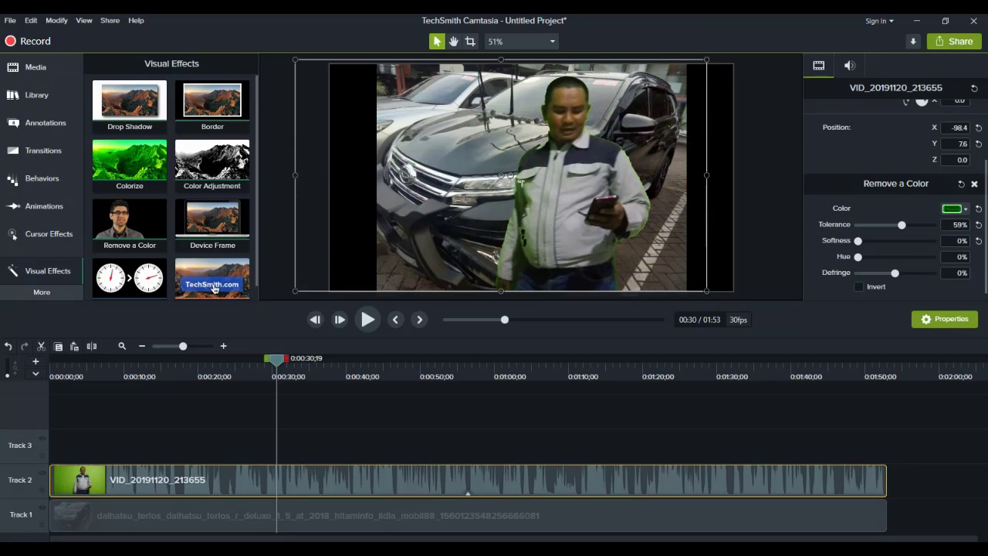
pyautogui.press('Left')
pyautogui.press('Left')
pyautogui.press('Right')
# - Reset the color removal's tolerance and key color to their defaults, and raise the tolerance to 70%
pyautogui.click(978, 225)
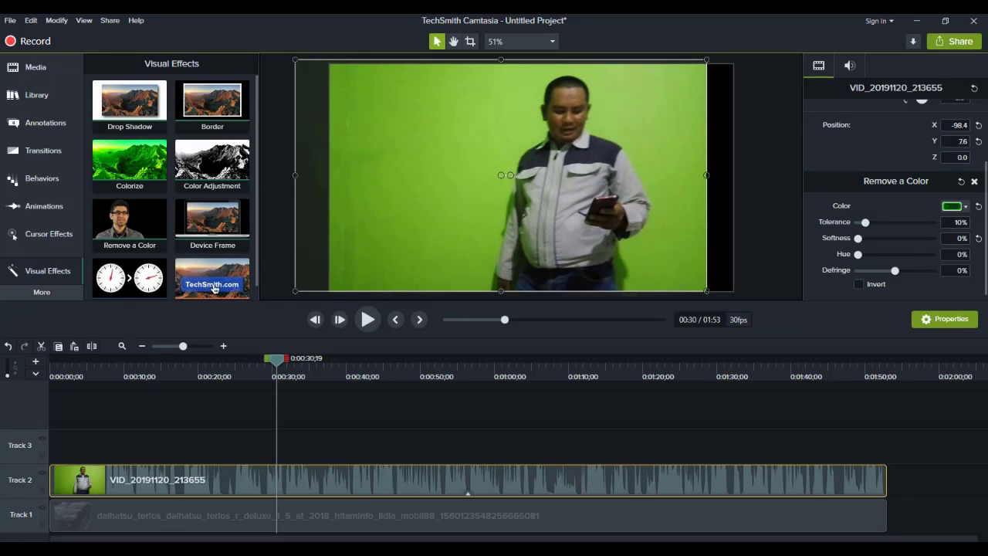
pyautogui.click(978, 206)
pyautogui.press('Right')
pyautogui.press('Right')
pyautogui.press('Right')
pyautogui.press('Right')
pyautogui.press('Right')
pyautogui.press('Right')
pyautogui.press('Right')
pyautogui.press('Right')
pyautogui.press('Right')
pyautogui.press('Right')
pyautogui.press('Right')
pyautogui.press('Right')
pyautogui.press('Right')
pyautogui.press('Right')
pyautogui.press('Right')
pyautogui.press('Right')
pyautogui.press('Right')
pyautogui.press('Right')
pyautogui.press('Right')
pyautogui.press('Right')
pyautogui.press('Right')
pyautogui.press('Right')
pyautogui.press('Right')
pyautogui.press('Right')
pyautogui.press('Right')
pyautogui.press('Right')
pyautogui.press('Right')
pyautogui.press('Right')
pyautogui.press('Right')
pyautogui.press('Right')
pyautogui.press('Right')
pyautogui.press('Right')
pyautogui.press('Right')
pyautogui.press('Right')
pyautogui.press('Right')
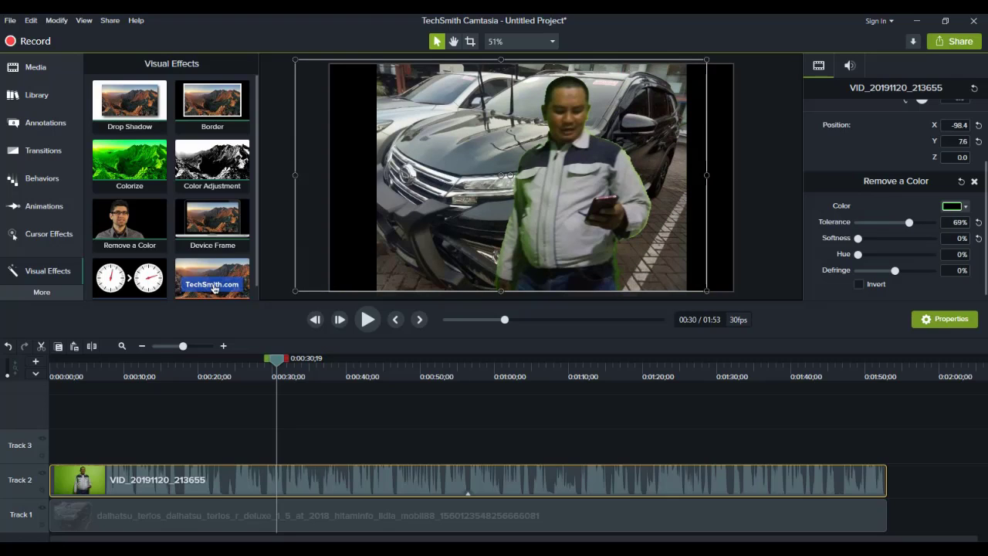
pyautogui.press('Left')
pyautogui.press('Right')
pyautogui.press('Right')
# - Set the color removal's softness to 7% and its defringe to 20%
pyautogui.moveTo(858, 238); pyautogui.dragTo(863, 239)
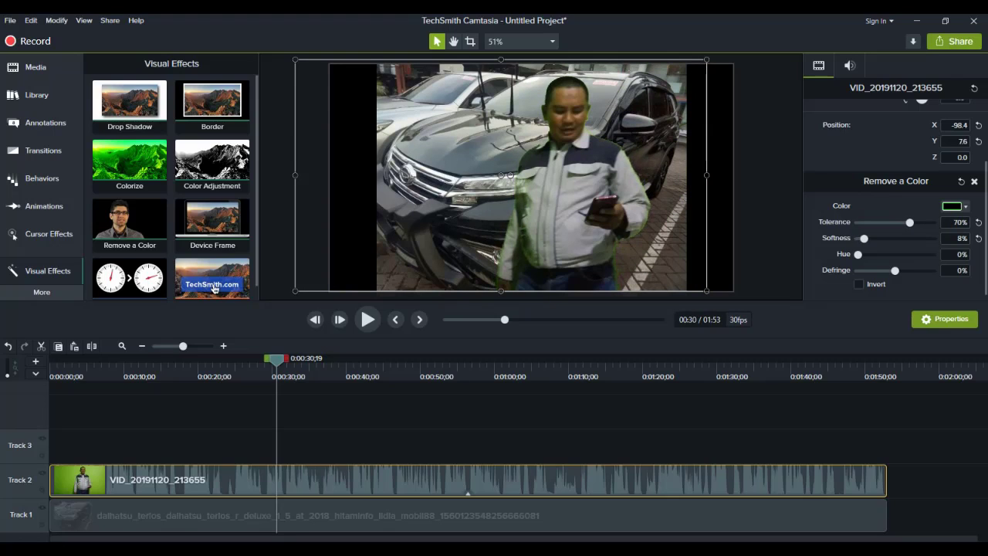
pyautogui.press('Left')
pyautogui.moveTo(858, 255); pyautogui.dragTo(876, 271)
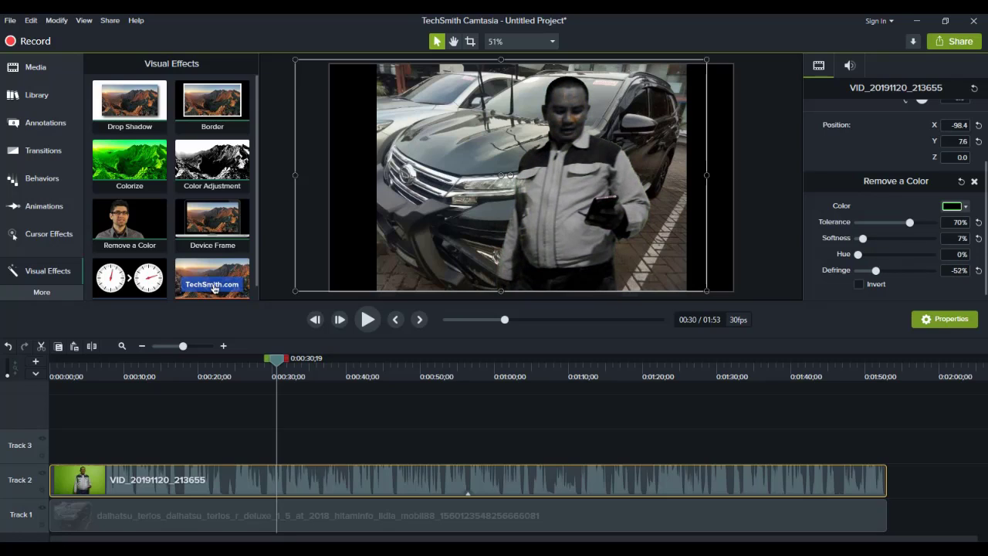
pyautogui.press('Right')
pyautogui.press('Right')
pyautogui.press('Right')
pyautogui.press('Right')
pyautogui.press('Right')
pyautogui.press('Right')
pyautogui.press('Right')
pyautogui.press('Right')
pyautogui.press('Right')
pyautogui.press('Right')
pyautogui.press('Right')
pyautogui.press('Right')
pyautogui.press('Right')
pyautogui.press('Right')
pyautogui.press('Right')
pyautogui.press('Right')
pyautogui.press('Right')
pyautogui.press('Right')
pyautogui.press('Right')
pyautogui.press('Right')
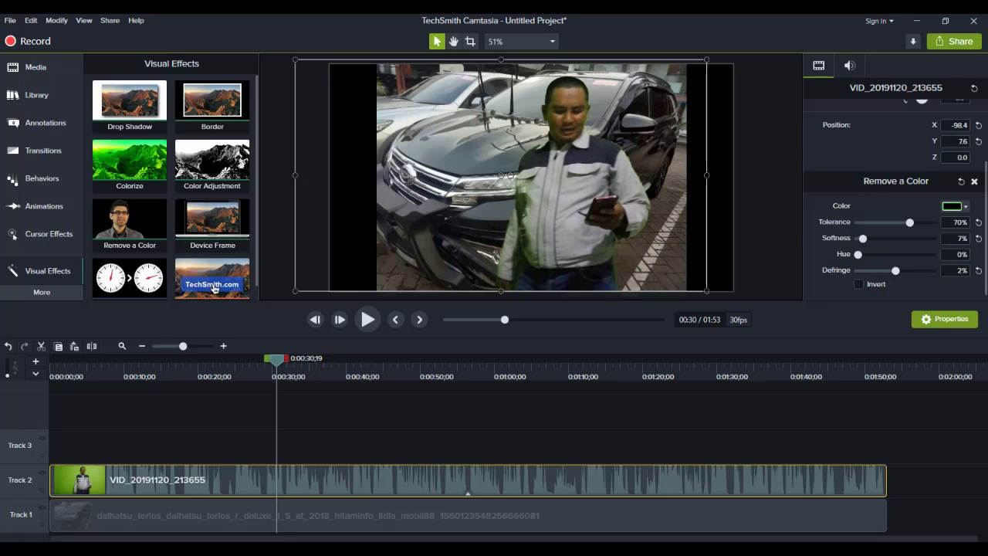
pyautogui.press('Right')
pyautogui.press('Right')
pyautogui.press('Right')
pyautogui.press('Right')
pyautogui.press('Right')
pyautogui.press('Right')
pyautogui.press('Right')
pyautogui.press('Right')
pyautogui.press('Right')
pyautogui.press('Right')
pyautogui.press('Right')
pyautogui.press('Right')
pyautogui.press('Right')
pyautogui.press('Right')
pyautogui.press('Right')
pyautogui.press('Right')
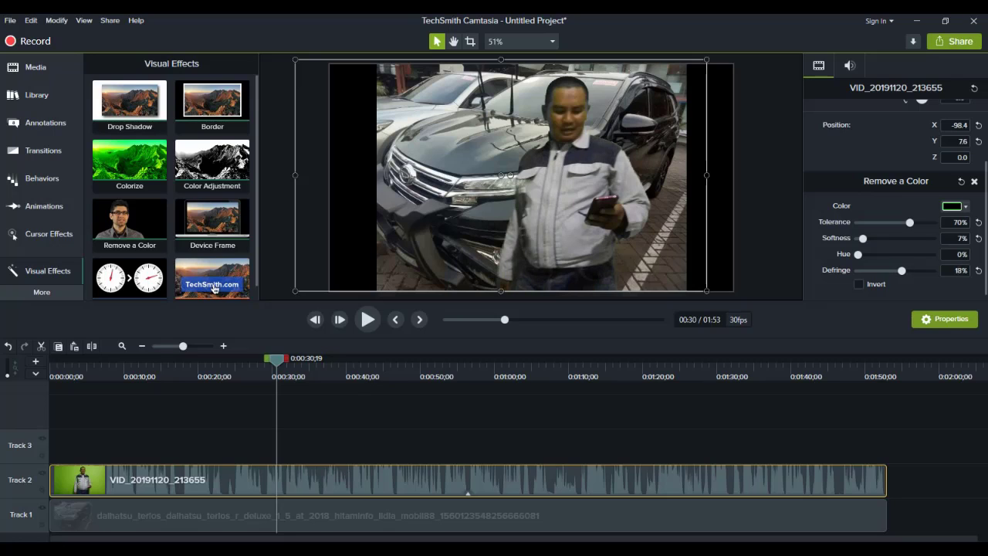
pyautogui.press('Right')
pyautogui.press('Right')
# - Reduce the color removal's softness to 0% and its tolerance to 67%
pyautogui.press('Left')
pyautogui.press('Left')
pyautogui.press('Left')
pyautogui.press('Left')
pyautogui.press('Left')
pyautogui.press('Left')
pyautogui.press('Left')
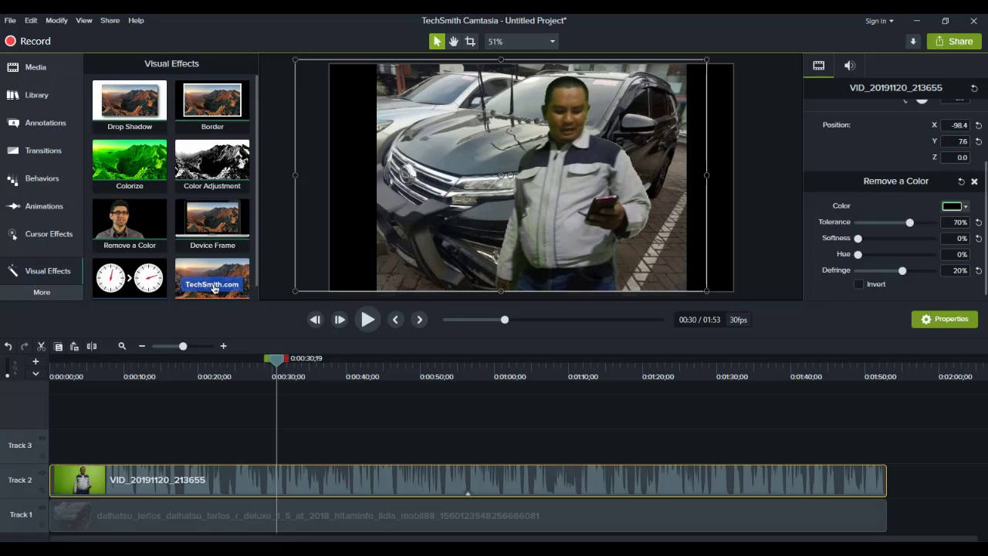
pyautogui.press('Left')
pyautogui.press('Left')
pyautogui.press('Left')
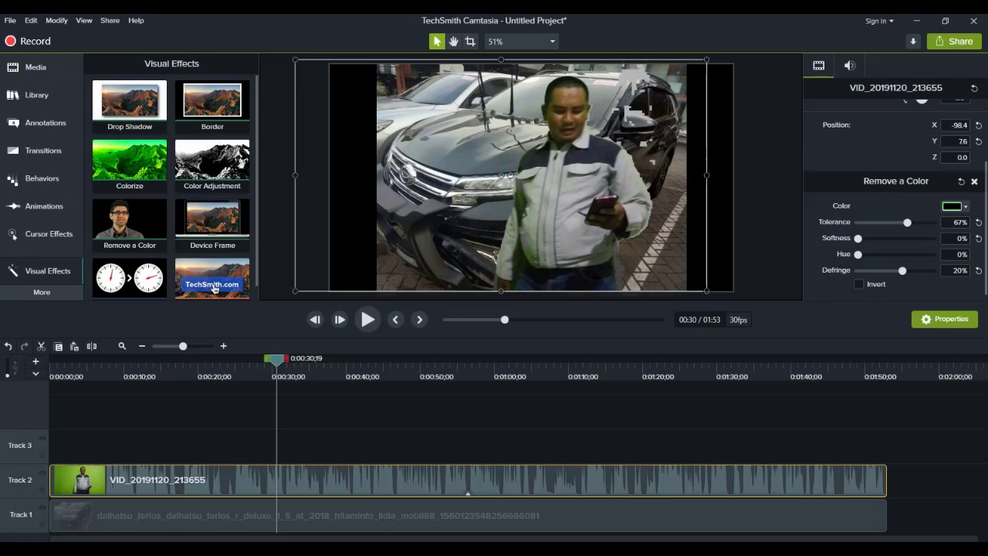
# - Try different defringe values down to -42%, and set the defringe to -28%
pyautogui.moveTo(903, 270); pyautogui.dragTo(924, 270)
pyautogui.press('Left')
pyautogui.press('Left')
pyautogui.press('Left')
pyautogui.press('Left')
pyautogui.press('Left')
pyautogui.press('Left')
pyautogui.press('Left')
pyautogui.press('Left')
pyautogui.press('Left')
pyautogui.press('Left')
pyautogui.press('Left')
pyautogui.press('Left')
pyautogui.press('Left')
pyautogui.press('Left')
pyautogui.press('Left')
pyautogui.press('Left')
pyautogui.press('Left')
pyautogui.press('Left')
pyautogui.press('Left')
pyautogui.press('Left')
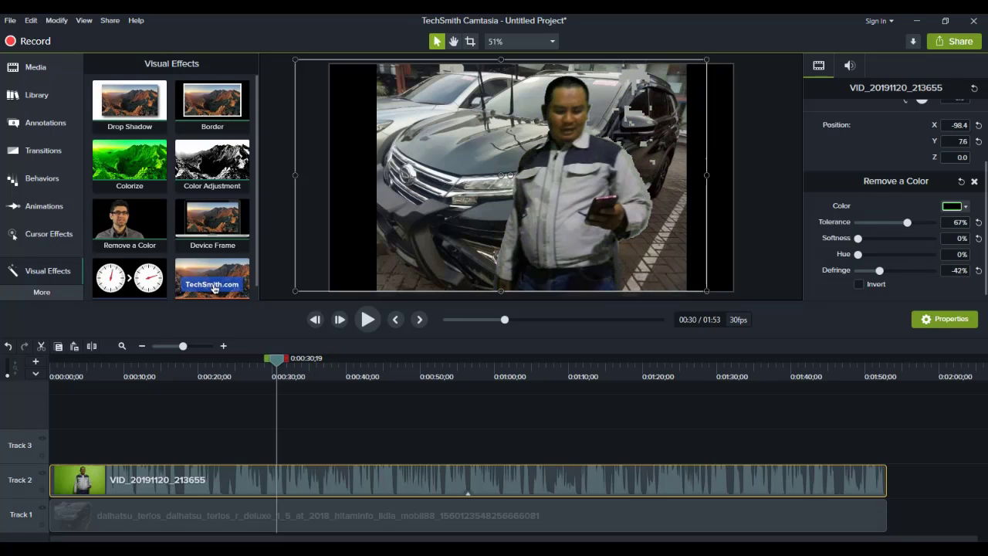
pyautogui.press('Right')
pyautogui.press('Right')
pyautogui.press('Right')
pyautogui.press('Right')
pyautogui.press('Right')
pyautogui.press('Right')
pyautogui.press('Right')
pyautogui.press('Right')
pyautogui.press('Right')
pyautogui.press('Right')
pyautogui.press('Right')
pyautogui.press('Right')
pyautogui.press('Right')
pyautogui.press('Right')
pyautogui.press('Right')
pyautogui.press('Right')
pyautogui.press('Right')
pyautogui.press('Right')
pyautogui.press('Right')
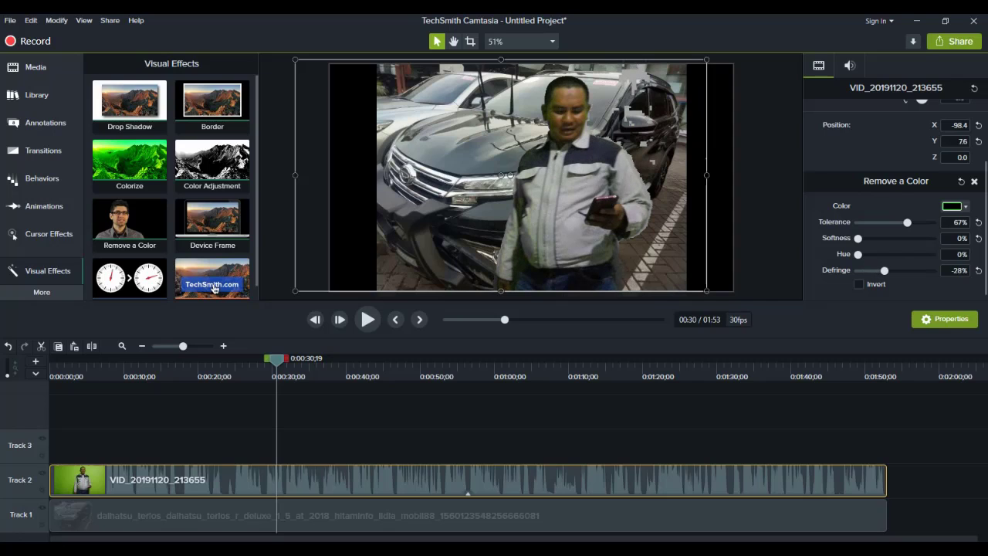
# - Try higher defringe values for the color removal, up to 77%
pyautogui.press('Right')
pyautogui.press('Right')
pyautogui.press('Right')
pyautogui.press('Right')
pyautogui.press('Right')
pyautogui.press('Right')
pyautogui.press('Right')
pyautogui.press('Right')
pyautogui.press('Right')
pyautogui.press('Right')
pyautogui.press('Right')
pyautogui.press('Right')
pyautogui.press('Right')
pyautogui.press('Right')
pyautogui.press('Right')
pyautogui.press('Right')
pyautogui.press('Right')
pyautogui.press('Right')
pyautogui.press('Right')
pyautogui.press('Right')
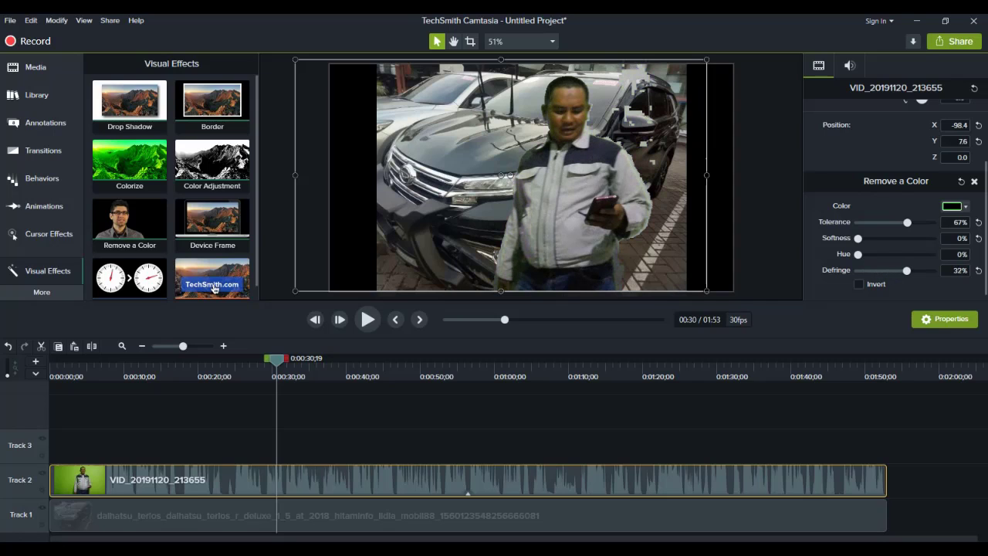
pyautogui.press('Right')
pyautogui.press('Right')
pyautogui.press('Right')
pyautogui.press('Right')
pyautogui.press('Right')
pyautogui.press('Right')
pyautogui.press('Right')
pyautogui.press('Right')
pyautogui.press('Right')
pyautogui.press('Right')
pyautogui.press('Right')
pyautogui.press('Right')
pyautogui.press('Right')
pyautogui.press('Right')
pyautogui.press('Right')
pyautogui.press('Right')
pyautogui.press('Right')
pyautogui.press('Right')
pyautogui.press('Right')
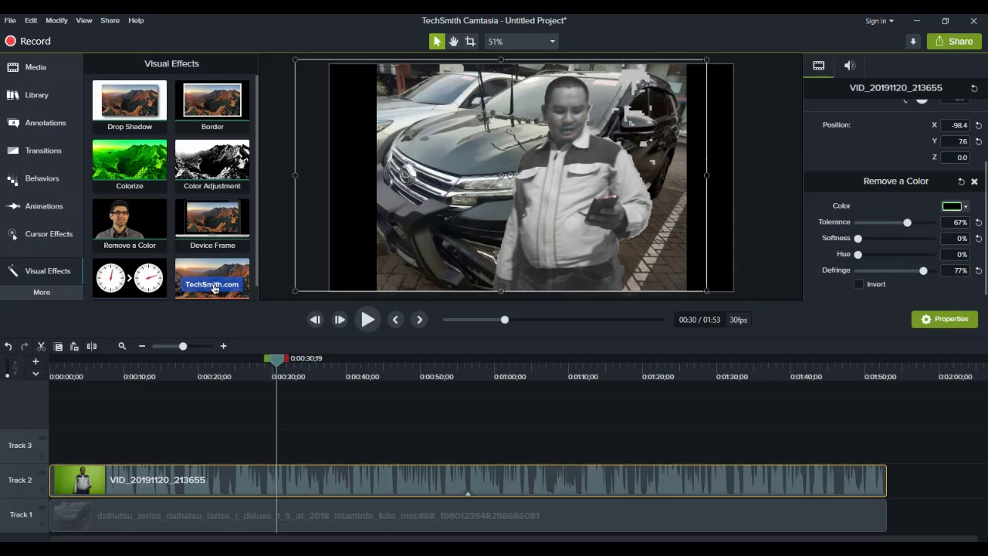
# - Try a higher hue value for the color removal and bring it back to 0%
pyautogui.moveTo(858, 255)
pyautogui.mouseDown()
pyautogui.moveTo(931, 254)
pyautogui.moveTo(874, 255)
pyautogui.mouseUp()
pyautogui.press('Left')
pyautogui.press('Left')
pyautogui.press('Left')
pyautogui.press('Left')
pyautogui.press('Left')
pyautogui.press('Left')
pyautogui.press('Left')
pyautogui.press('Left')
pyautogui.press('Left')
pyautogui.press('Left')
pyautogui.press('Left')
pyautogui.press('Left')
pyautogui.press('Left')
pyautogui.press('Left')
pyautogui.press('Left')
pyautogui.press('Left')
pyautogui.press('Left')
pyautogui.press('Left')
pyautogui.press('Left')
pyautogui.press('Left')
# - Lower the color removal's defringe to -8%
pyautogui.press('Tab')
pyautogui.press('Left')
pyautogui.press('Left')
pyautogui.press('Left')
pyautogui.press('Left')
pyautogui.press('Left')
pyautogui.press('Left')
pyautogui.press('Left')
pyautogui.press('Left')
pyautogui.press('Left')
pyautogui.press('Left')
pyautogui.press('Left')
pyautogui.press('Left')
pyautogui.press('Left')
pyautogui.press('Left')
pyautogui.press('Left')
pyautogui.press('Left')
pyautogui.press('Left')
pyautogui.press('Left')
pyautogui.press('Left')
pyautogui.press('Left')
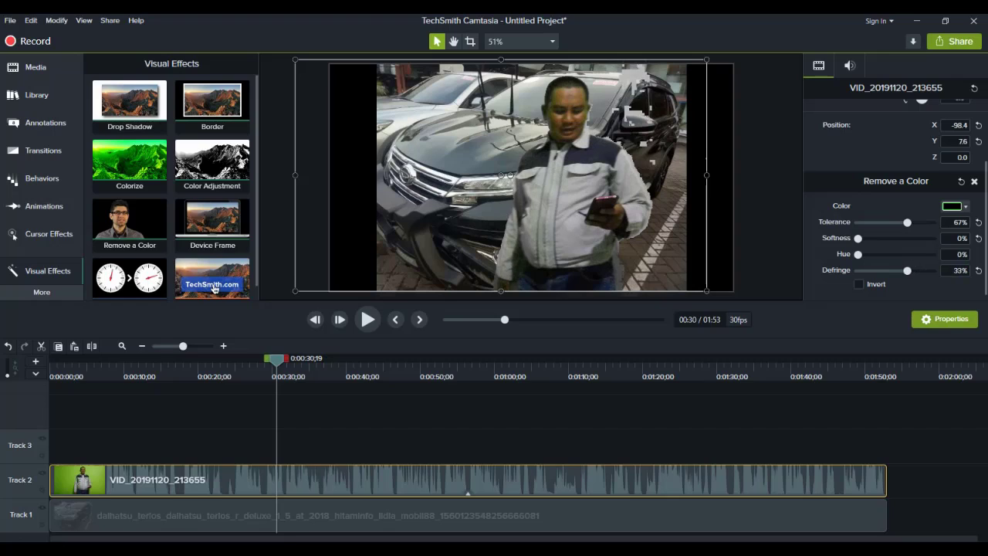
pyautogui.press('Left')
pyautogui.press('Left')
pyautogui.press('Left')
pyautogui.press('Left')
pyautogui.press('Left')
pyautogui.press('Left')
pyautogui.press('Left')
pyautogui.press('Left')
pyautogui.press('Left')
pyautogui.press('Left')
pyautogui.press('Left')
pyautogui.press('Left')
pyautogui.press('Left')
pyautogui.press('Left')
pyautogui.press('Left')
pyautogui.press('Left')
pyautogui.press('Left')
pyautogui.press('Left')
pyautogui.press('Left')
pyautogui.press('Left')
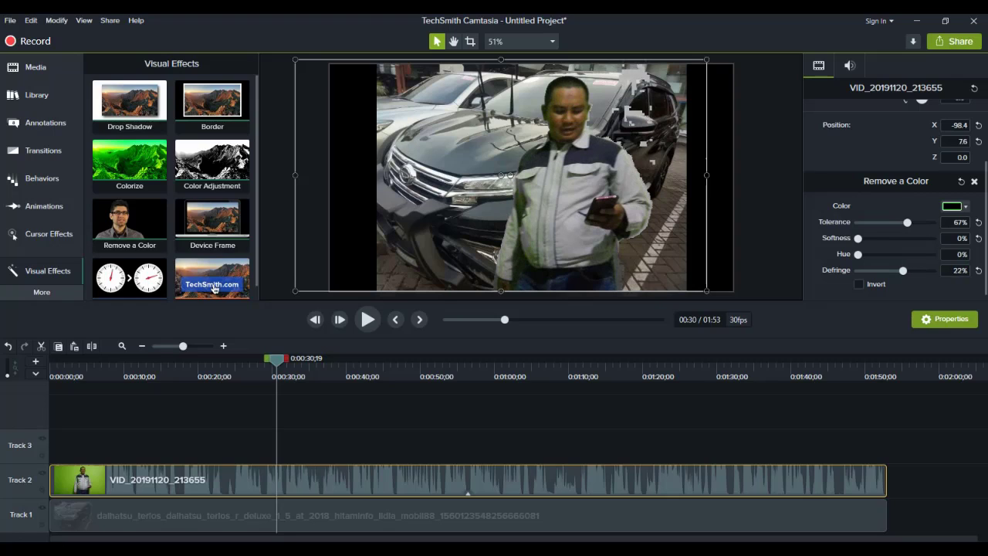
pyautogui.press('Left')
pyautogui.press('Left')
pyautogui.press('Left')
pyautogui.press('Left')
pyautogui.press('Left')
pyautogui.press('Left')
# - Try the color removal's softness at 15% and gradually reduce it to 2%
pyautogui.moveTo(858, 239); pyautogui.dragTo(868, 239)
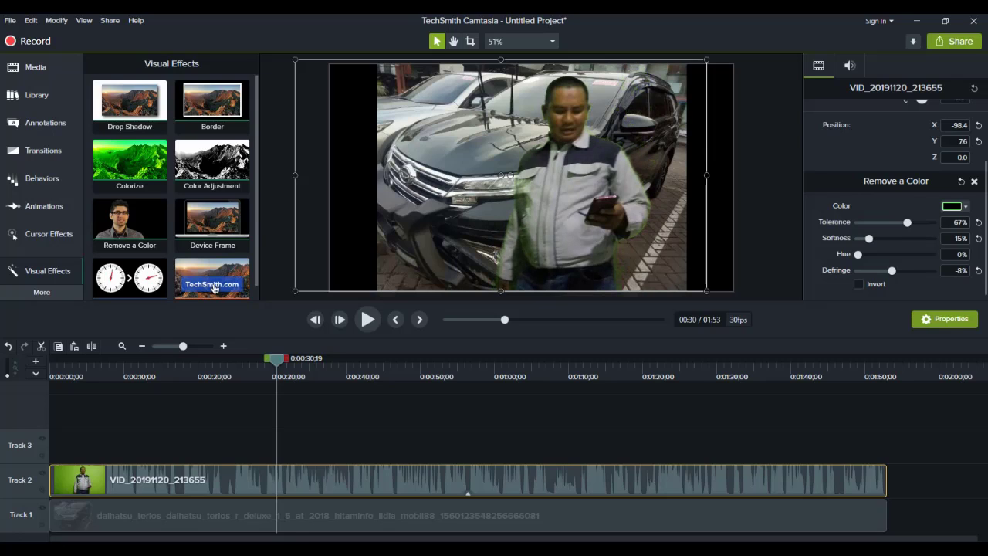
pyautogui.press('Left')
pyautogui.press('Left')
pyautogui.press('Left')
pyautogui.press('Left')
pyautogui.press('Left')
pyautogui.press('Left')
pyautogui.press('Left')
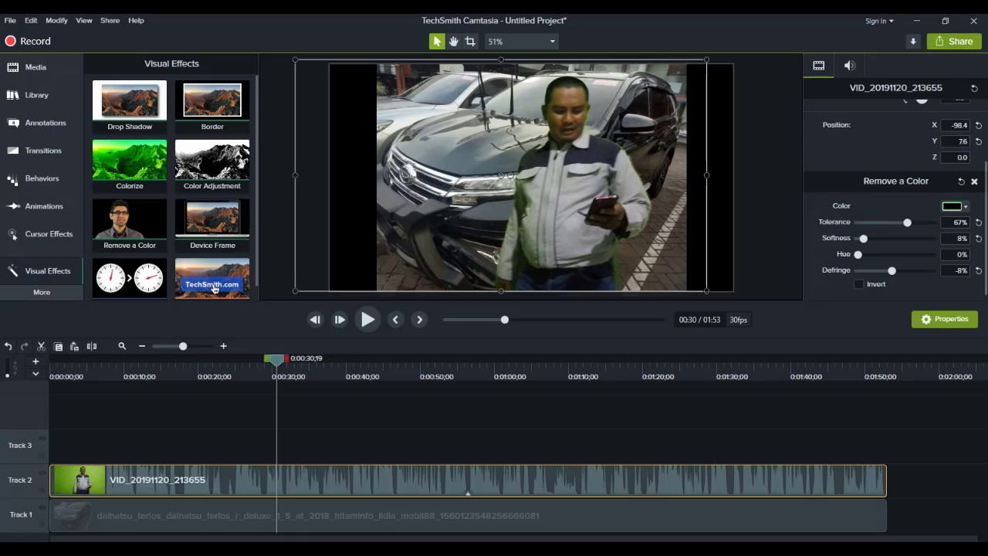
pyautogui.press('Left')
pyautogui.press('Left')
pyautogui.press('Left')
pyautogui.press('Left')
pyautogui.press('Left')
pyautogui.press('Left')
# - Raise the color removal's tolerance to 73%, and try a softness of 10% before reducing it to 0%
pyautogui.moveTo(907, 223); pyautogui.dragTo(912, 223)
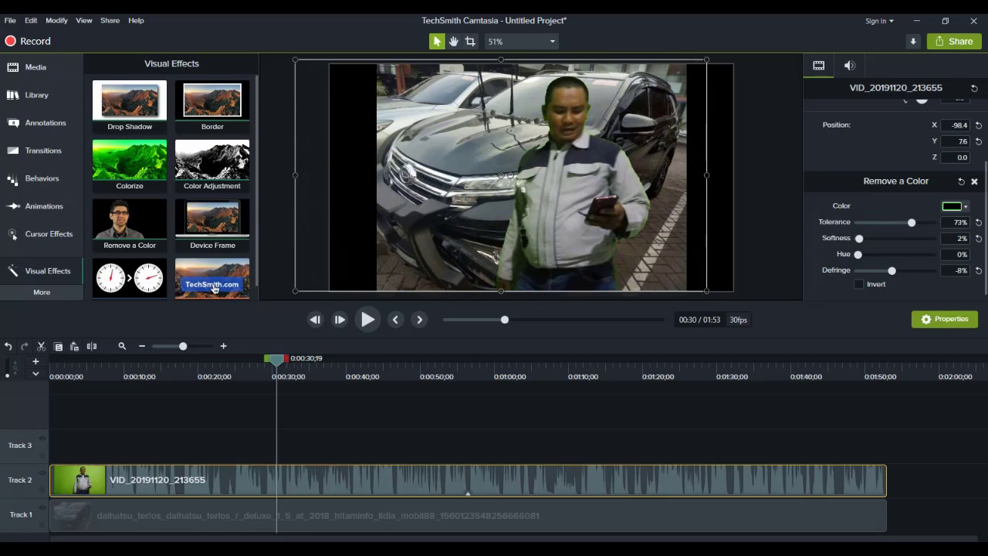
pyautogui.moveTo(859, 239); pyautogui.dragTo(867, 239)
pyautogui.press('Left')
pyautogui.press('Left')
pyautogui.press('Left')
pyautogui.press('Left')
pyautogui.press('Left')
pyautogui.press('Left')
pyautogui.press('Left')
pyautogui.press('Left')
pyautogui.press('Left')
pyautogui.press('Left')
pyautogui.press('Left')
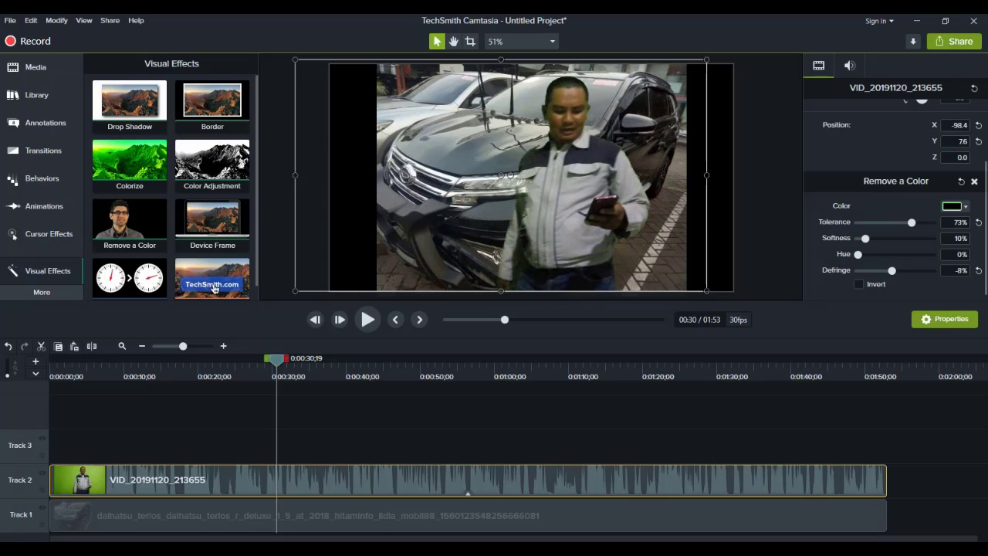
# - Reduce the color removal's tolerance to 68%
pyautogui.hotkey('shift', 'Tab')
pyautogui.press('Left')
pyautogui.press('Left')
pyautogui.press('Left')
pyautogui.press('Left')
pyautogui.press('Left')
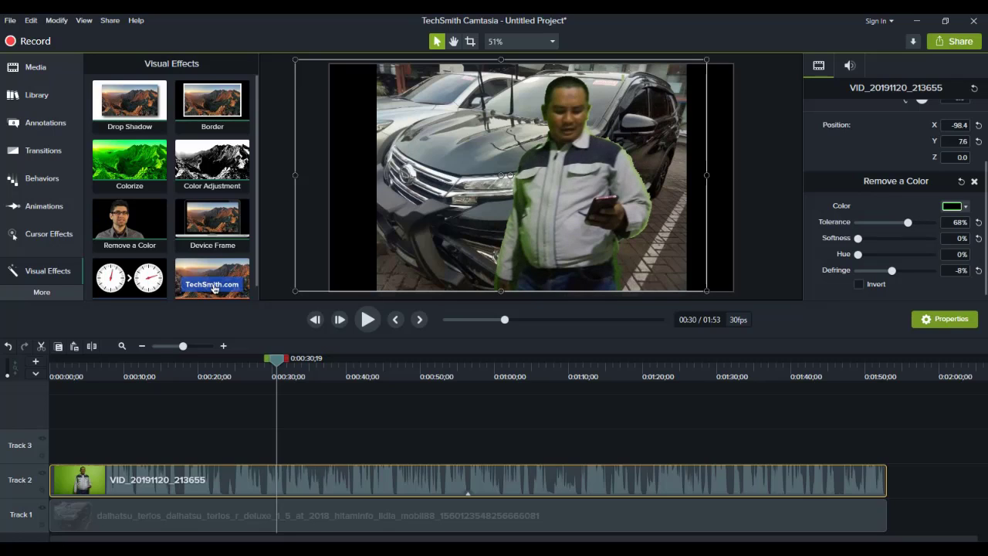
# - Fine-tune the color removal's defringe to -33% and play a few seconds of the clip to check the presenter's edges
pyautogui.press('Right')
pyautogui.press('Right')
pyautogui.press('Right')
pyautogui.press('Right')
pyautogui.press('Right')
pyautogui.press('Right')
pyautogui.press('Right')
pyautogui.press('Right')
pyautogui.press('Left')
pyautogui.press('Left')
pyautogui.press('Left')
pyautogui.press('Left')
pyautogui.press('Left')
pyautogui.press('Left')
pyautogui.press('Left')
pyautogui.press('Left')
pyautogui.press('Left')
pyautogui.press('Left')
pyautogui.press('Left')
pyautogui.press('Left')
pyautogui.press('Left')
pyautogui.press('Left')
pyautogui.press('Left')
pyautogui.press('Left')
pyautogui.press('Left')
pyautogui.press('Left')
pyautogui.press('Left')
pyautogui.press('Left')
pyautogui.press('Left')
pyautogui.press('Left')
pyautogui.press('Left')
pyautogui.press('Left')
pyautogui.press('Left')
pyautogui.press('Right')
pyautogui.press('Right')
pyautogui.press('Right')
pyautogui.press('Right')
pyautogui.press('Right')
pyautogui.press('Right')
pyautogui.press('Right')
pyautogui.press('Right')
pyautogui.press('Right')
pyautogui.press('Right')
pyautogui.press('Right')
pyautogui.press('Right')
pyautogui.press('Right')
pyautogui.press('Right')
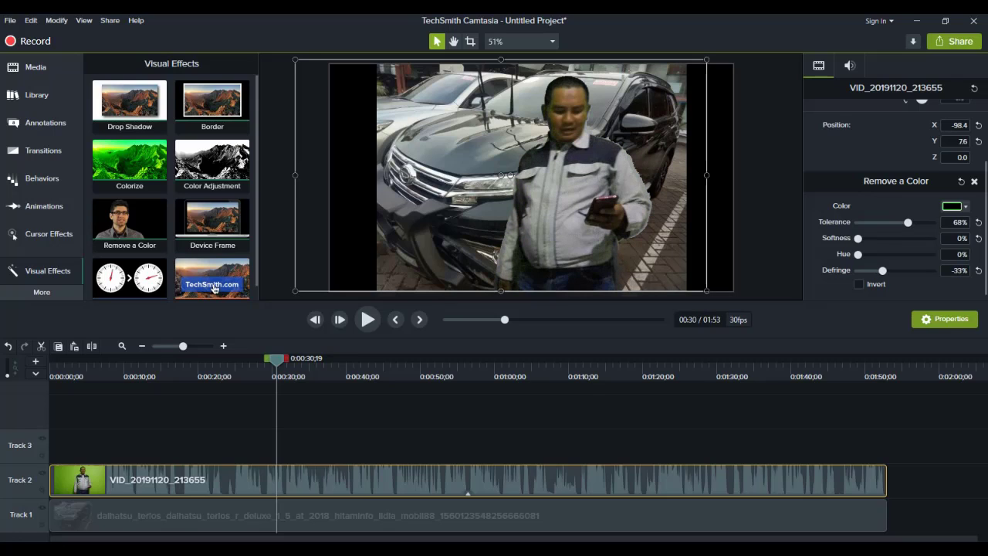
pyautogui.press('space')
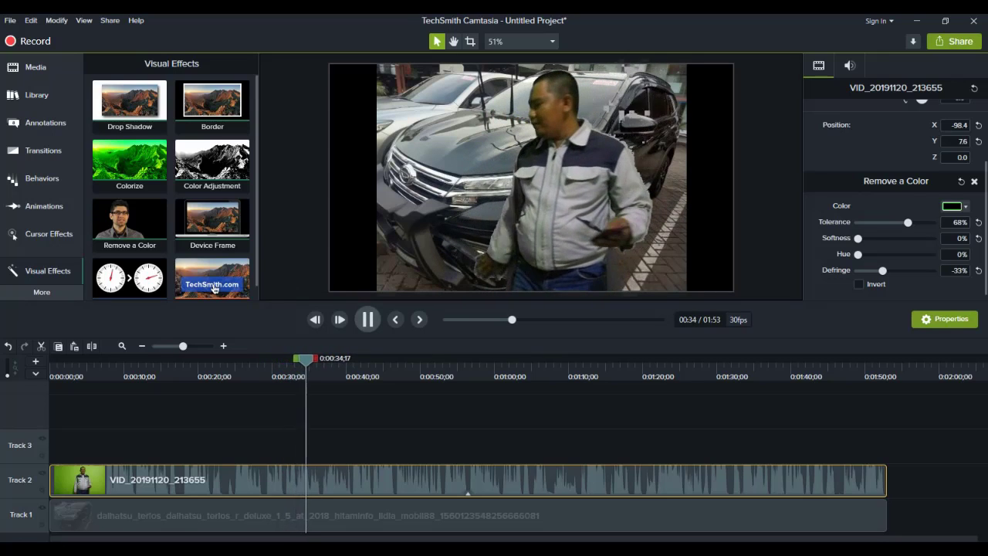
pyautogui.press('space')
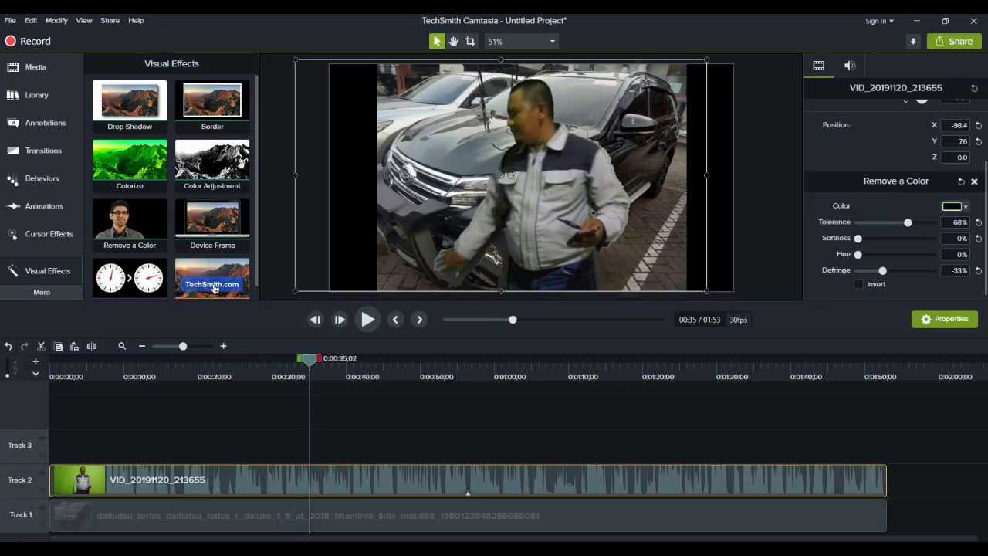